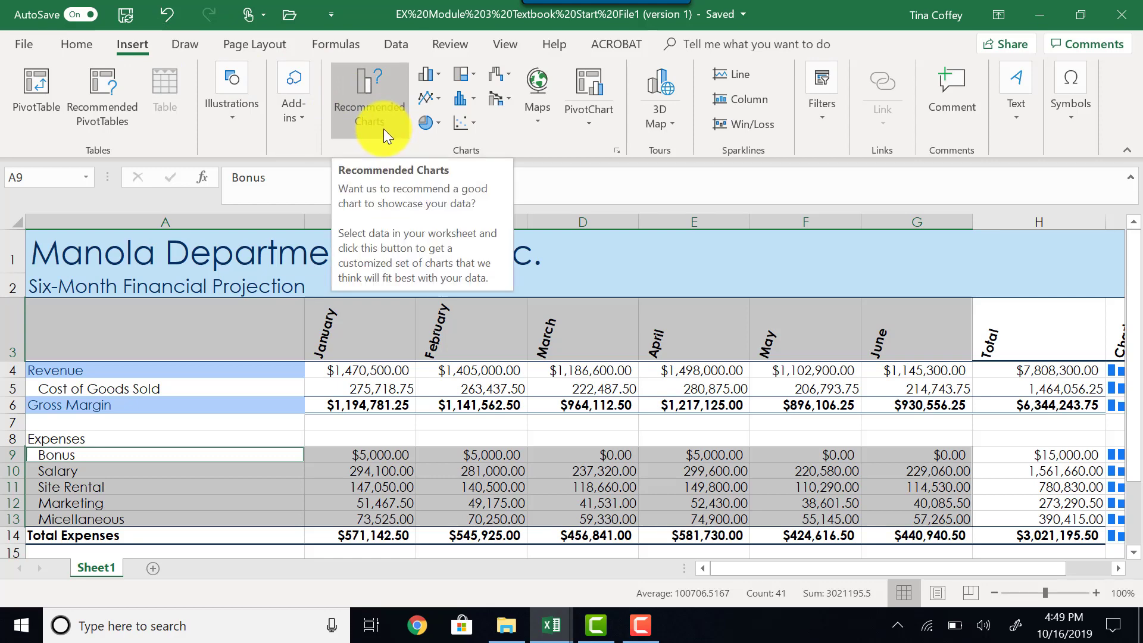
Insert the recommended Clustered Column chart for the selected months and expense rows.
click(383, 128)
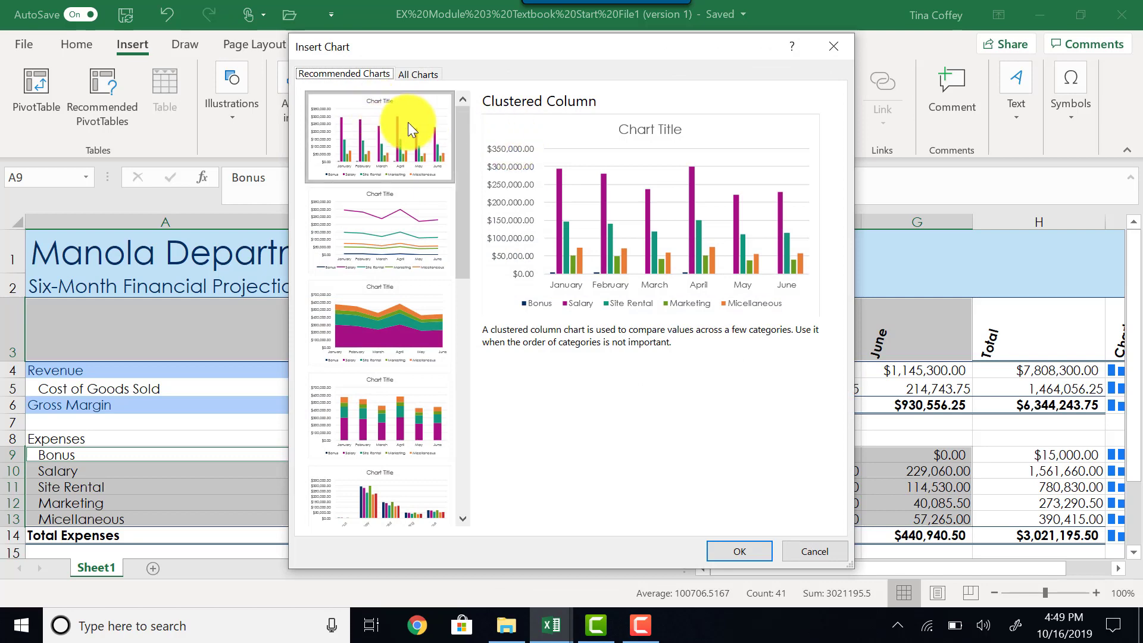
click(405, 143)
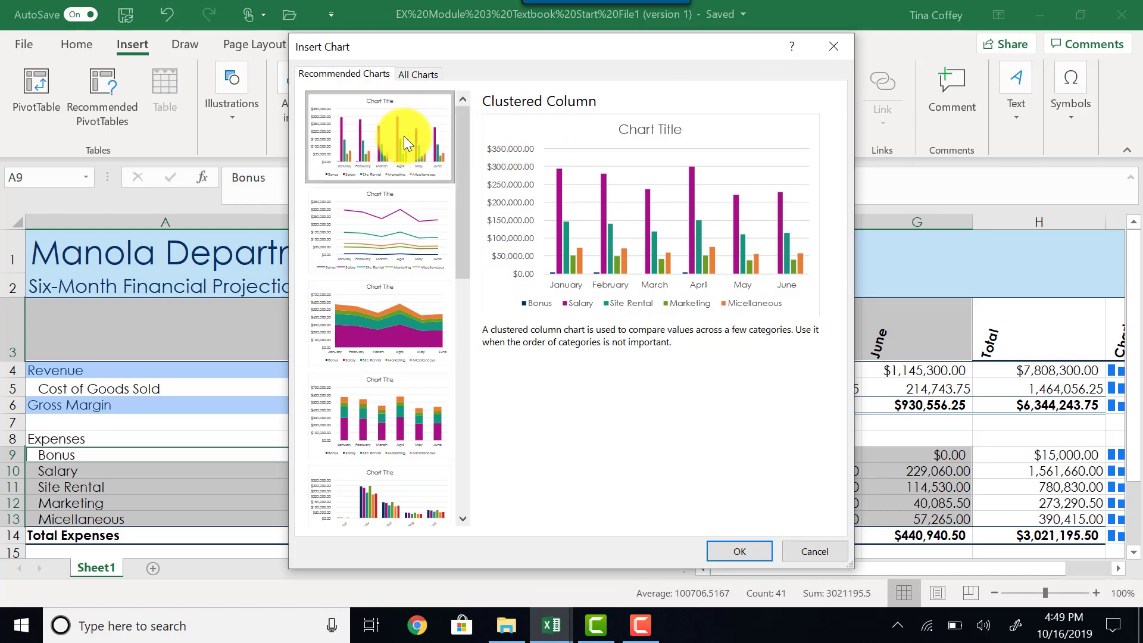
click(733, 549)
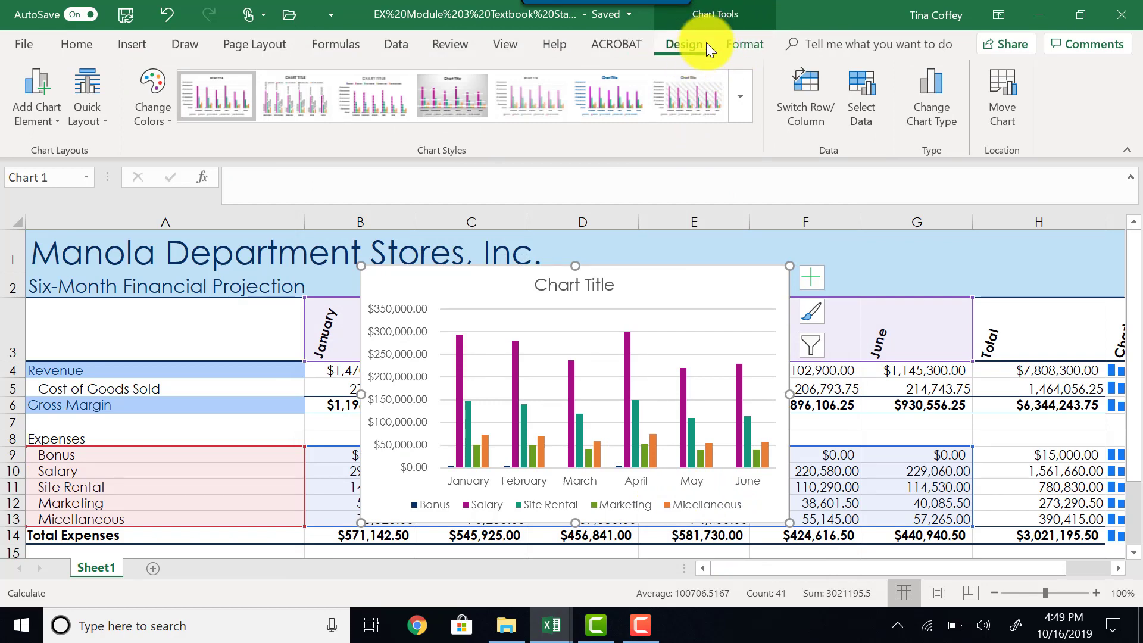
Move the chart to a new sheet named "Expense Chart Sheet", then check Sheet1 and return to the chart sheet.
click(1000, 98)
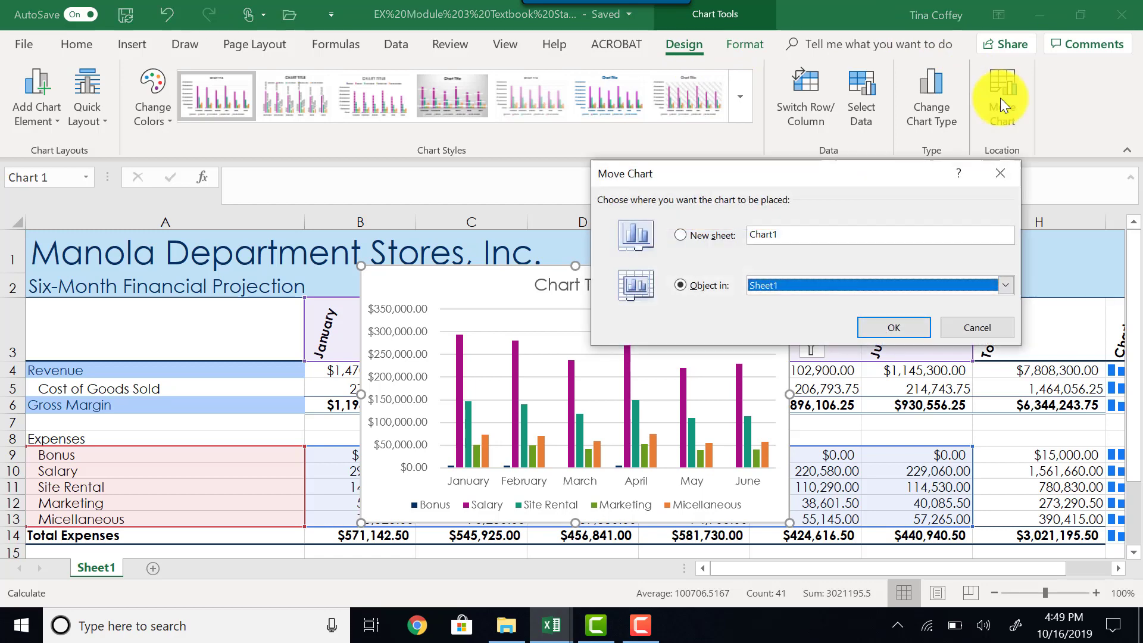
click(713, 237)
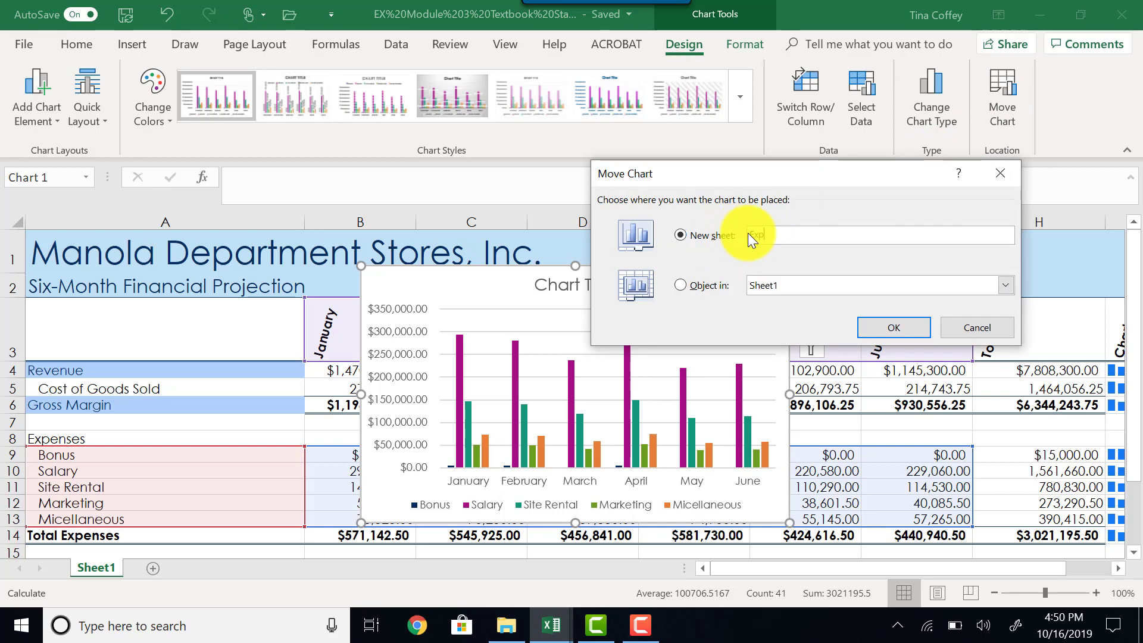
text(Expesne)
key(BackSpace)
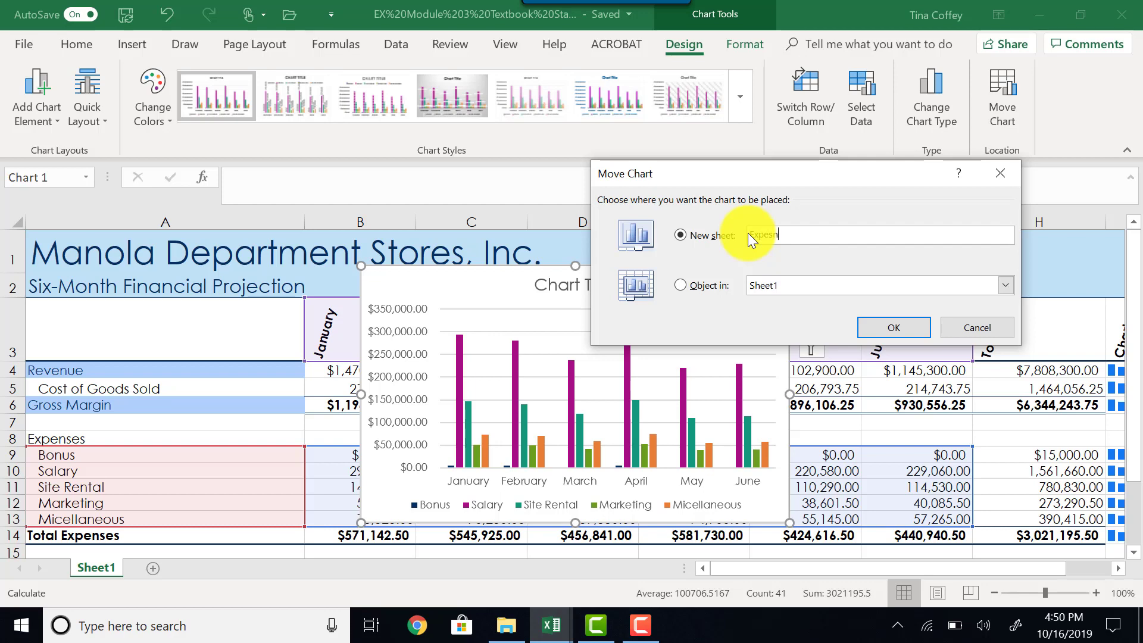
text(se Chart Sheet)
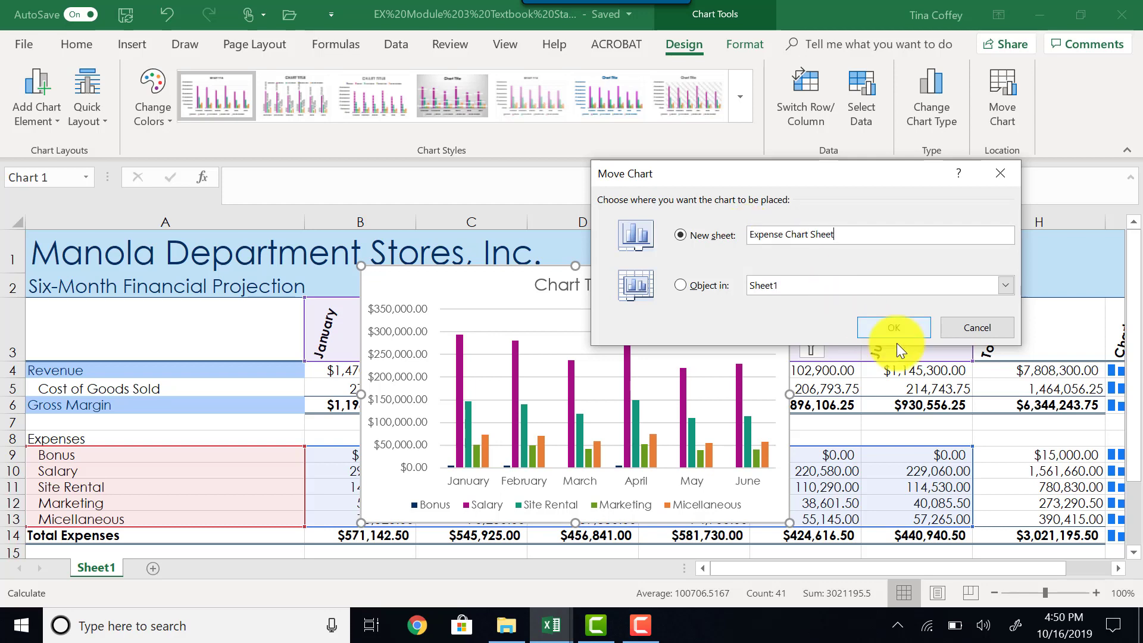
click(894, 327)
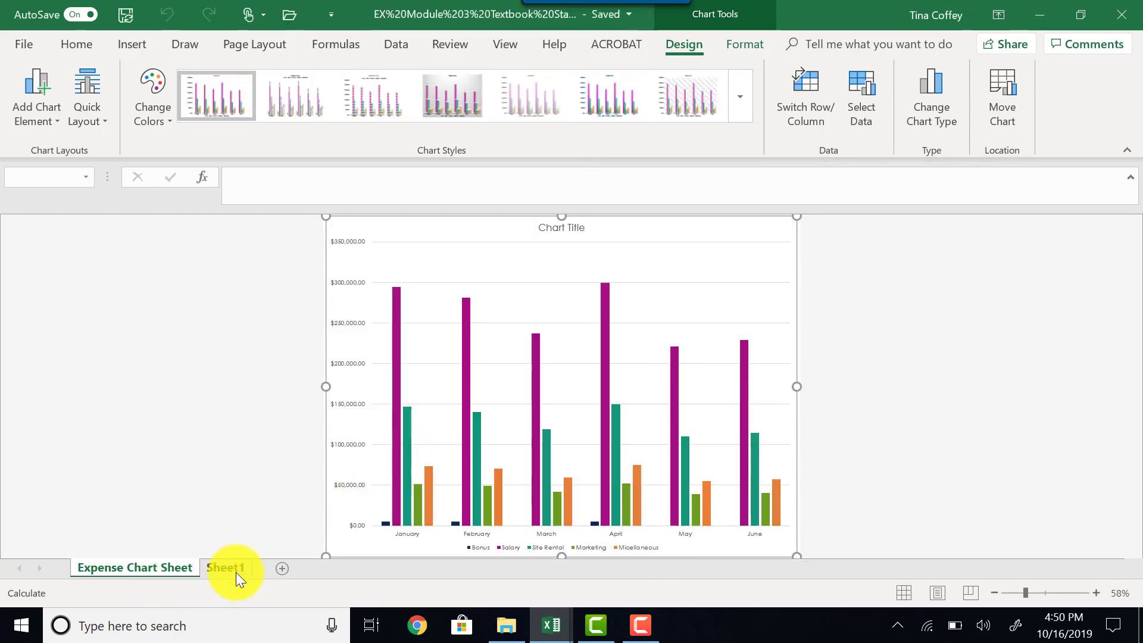
click(233, 570)
click(180, 571)
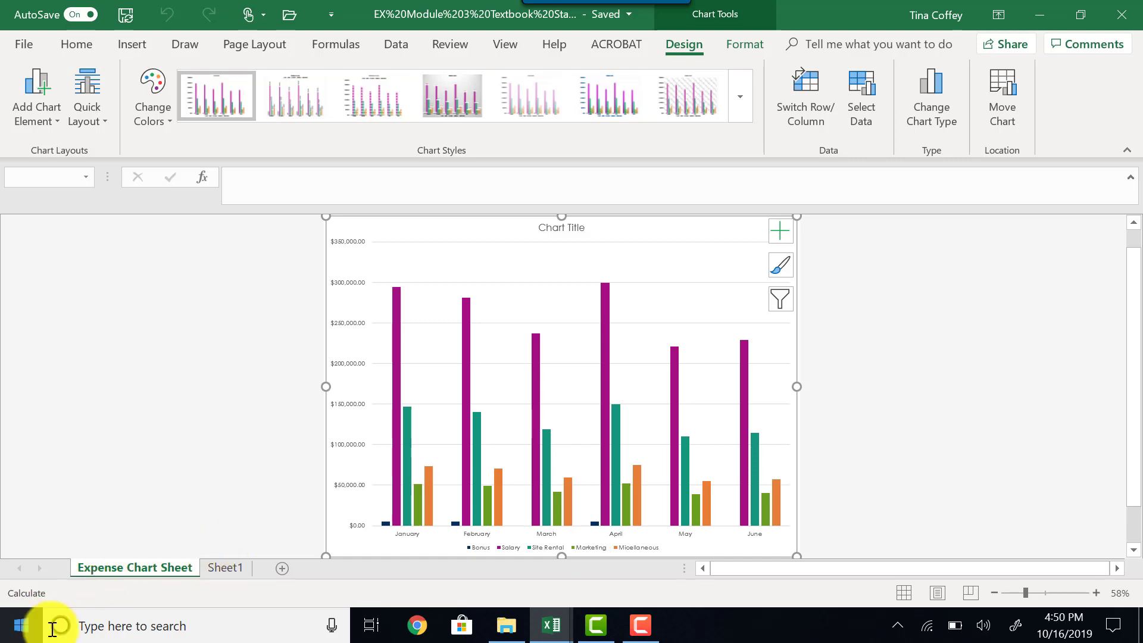
Replace the placeholder chart title with "Six-Month Projected Expenses".
triple_click(579, 228)
click(587, 227)
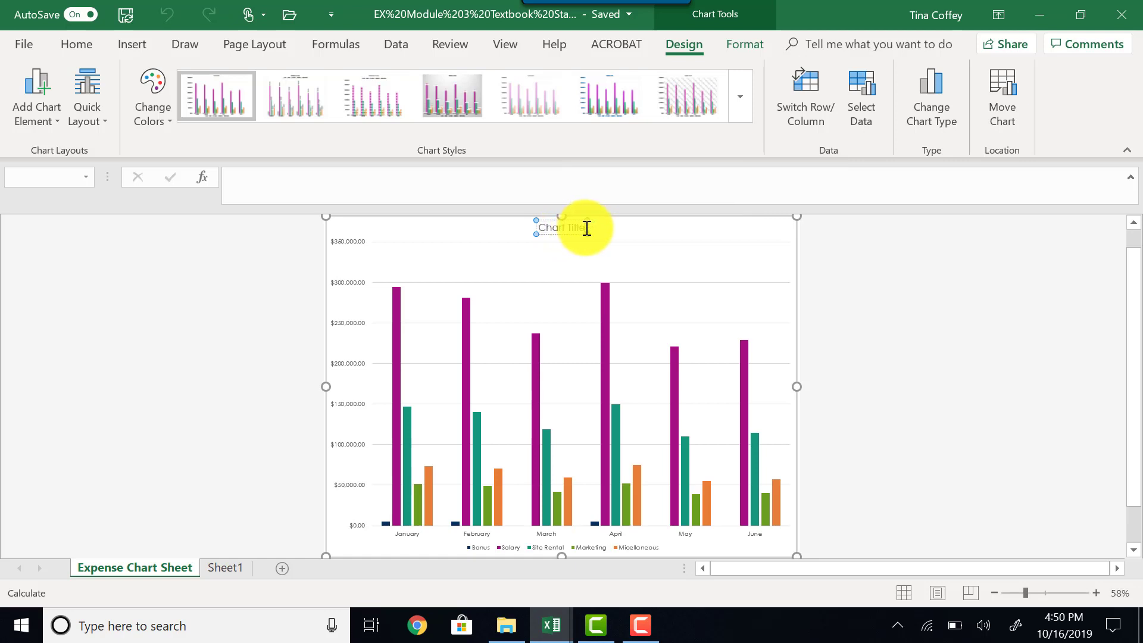
key(BackSpace)
key(BackSpace)
key(BackSpace)
key(BackSpace)
key(BackSpace)
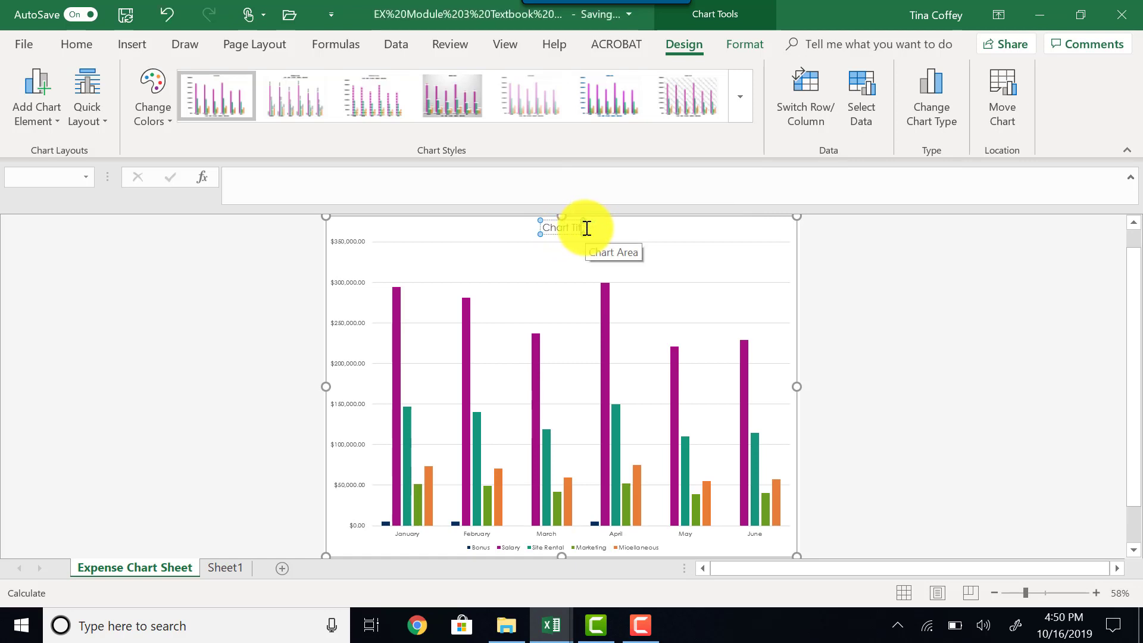
key(BackSpace)
key(BackSpace)
key(BackSpace)
key(BackSpace)
key(BackSpace)
text(Six-)
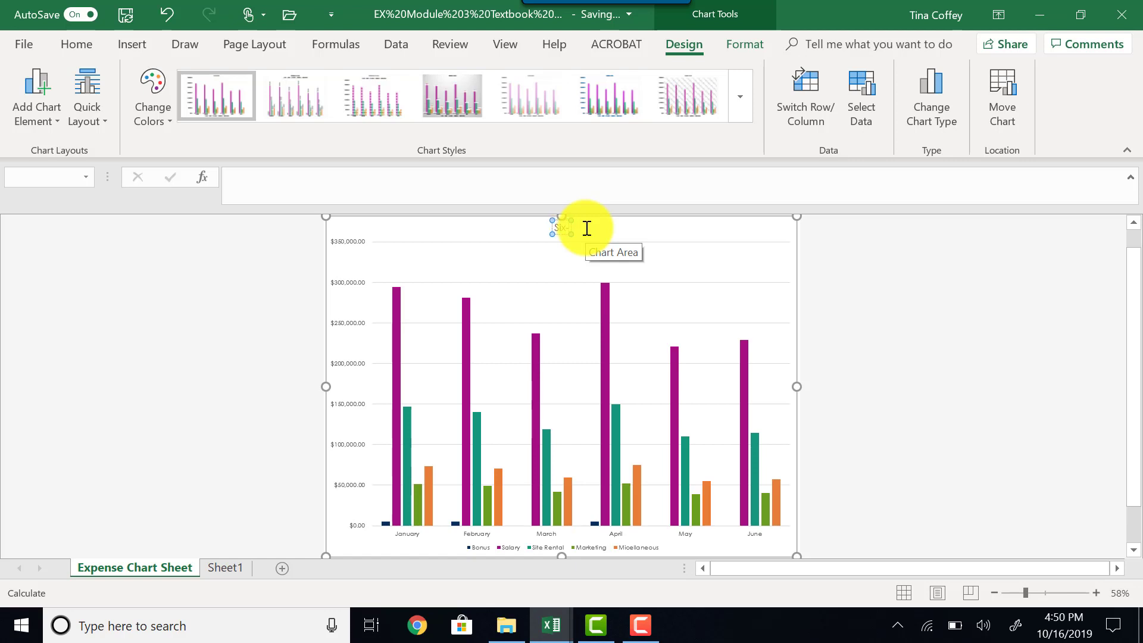
text(Month Project)
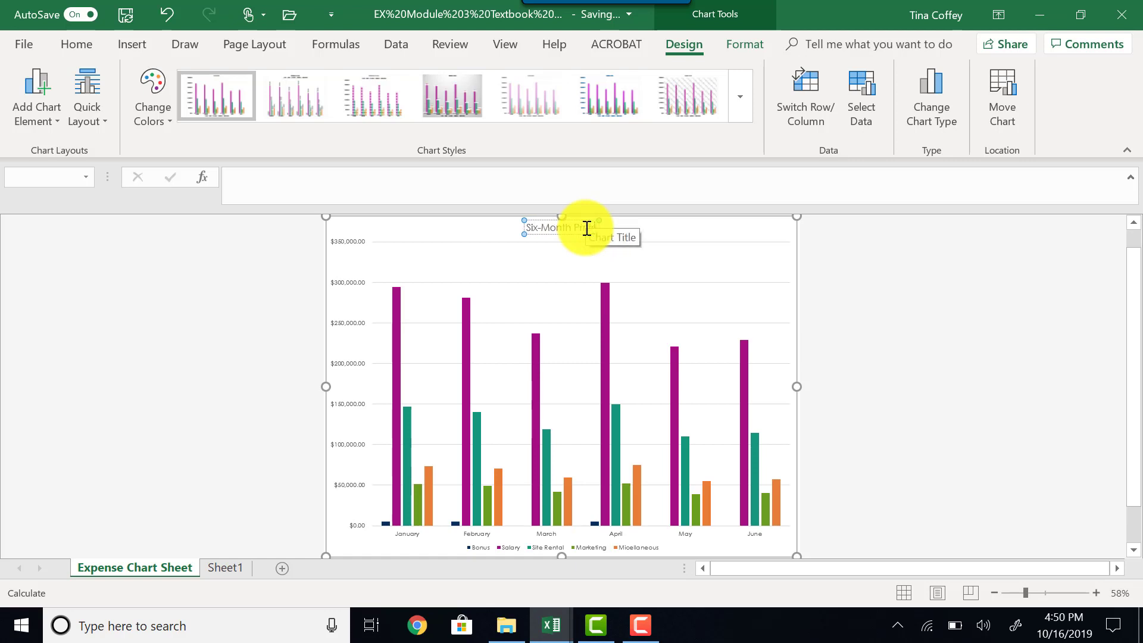
text(ed Expenses)
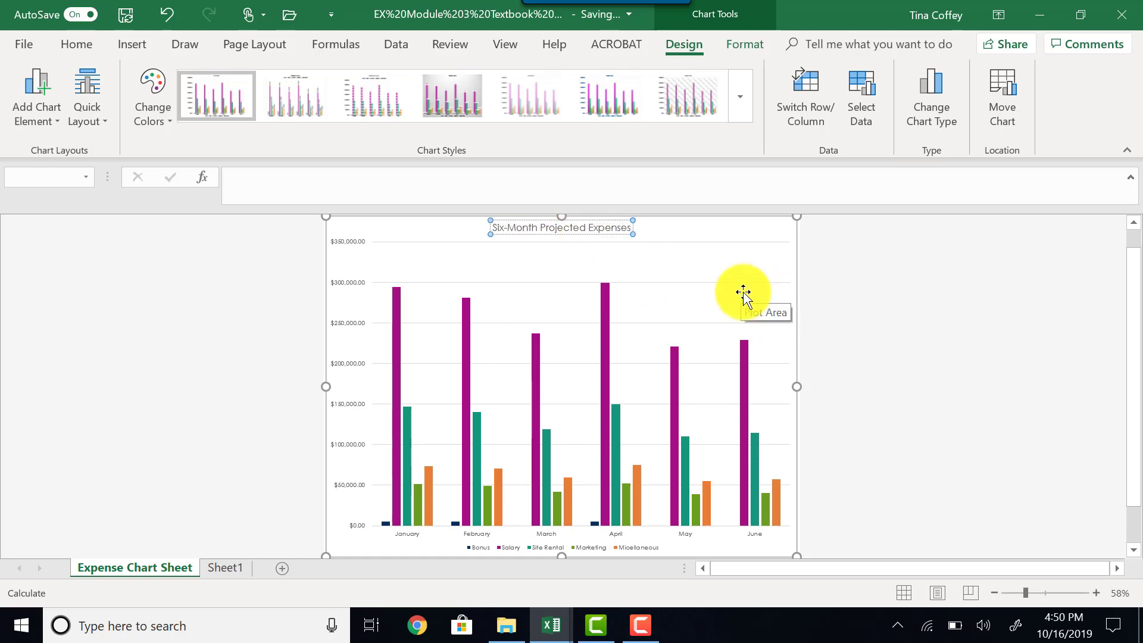
Underline the whole chart title text and deselect the chart.
drag(630, 227, 501, 230)
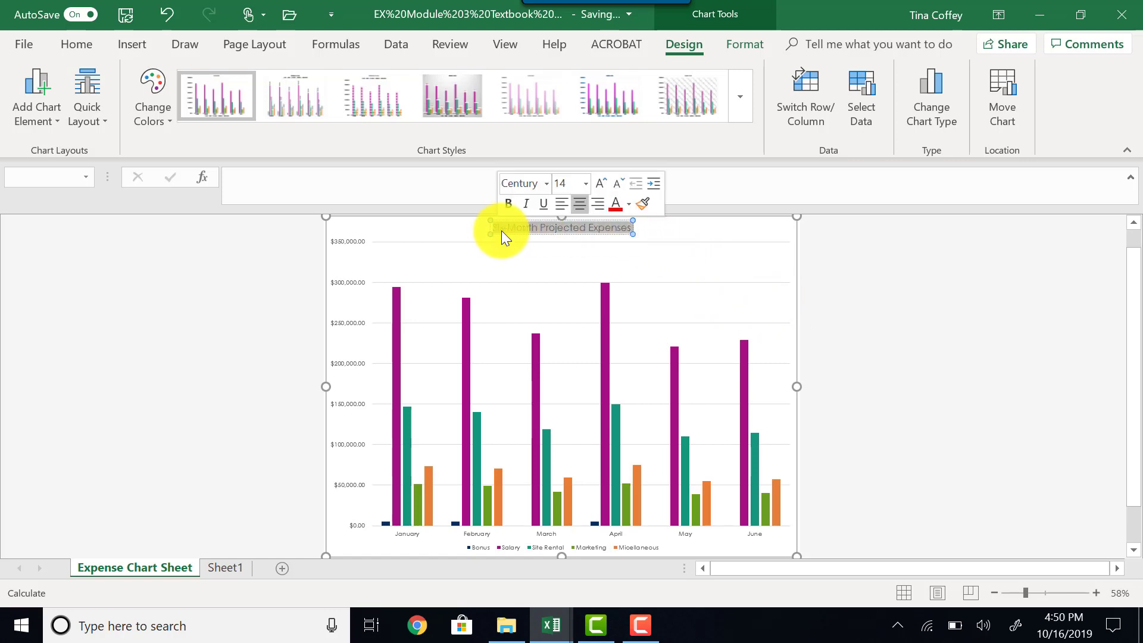
click(60, 39)
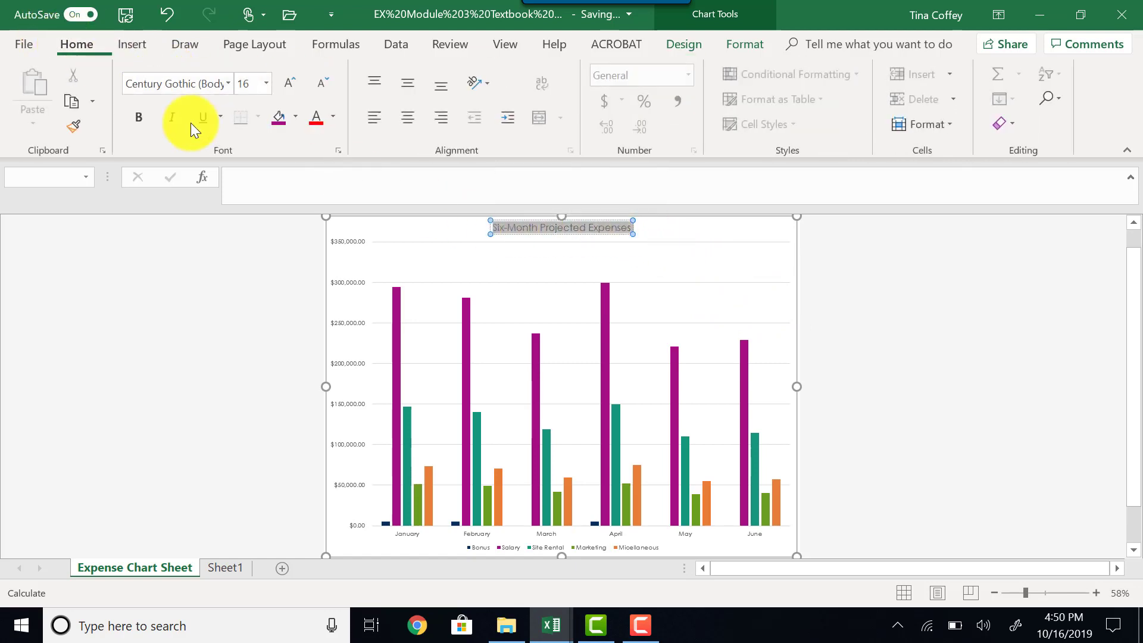
click(198, 119)
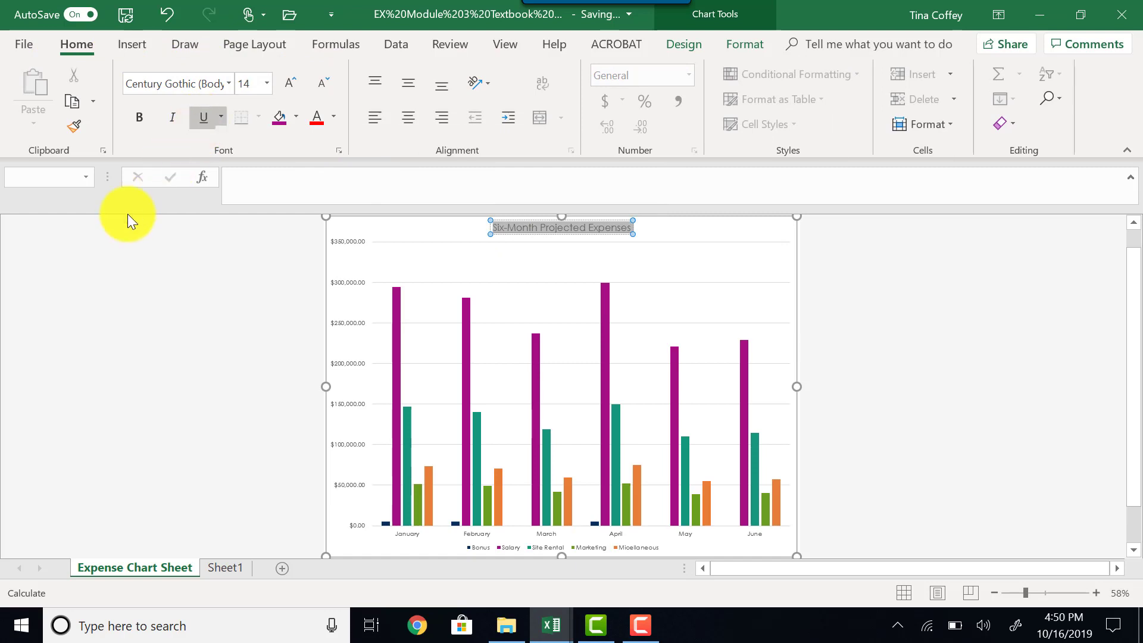
click(894, 258)
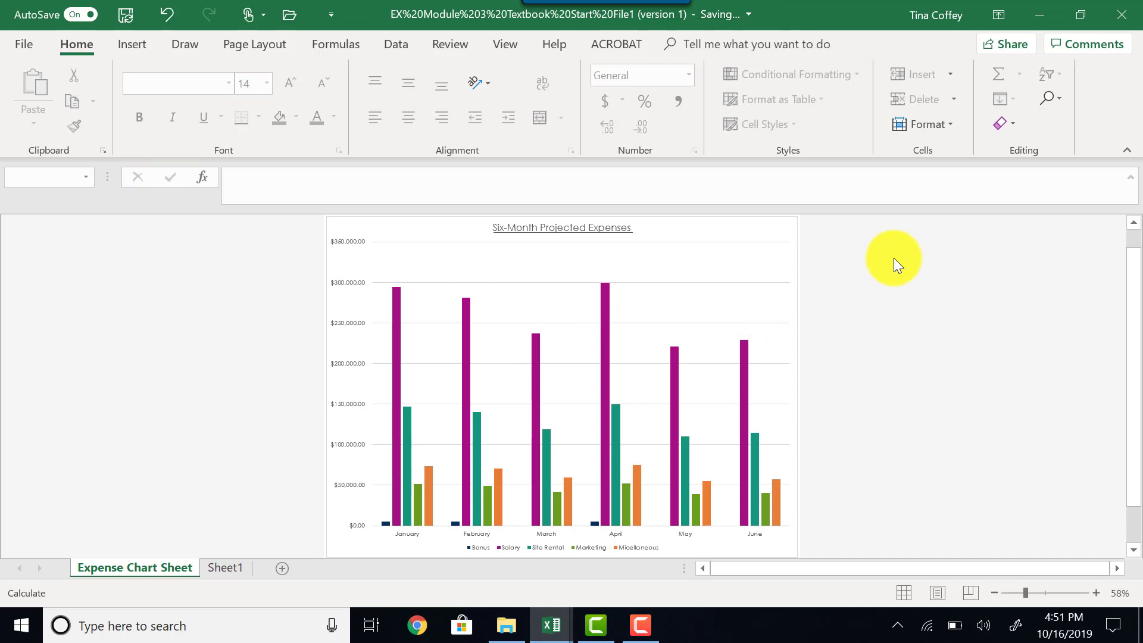
Add data labels to the chart's columns, positioned at Outside End.
click(716, 269)
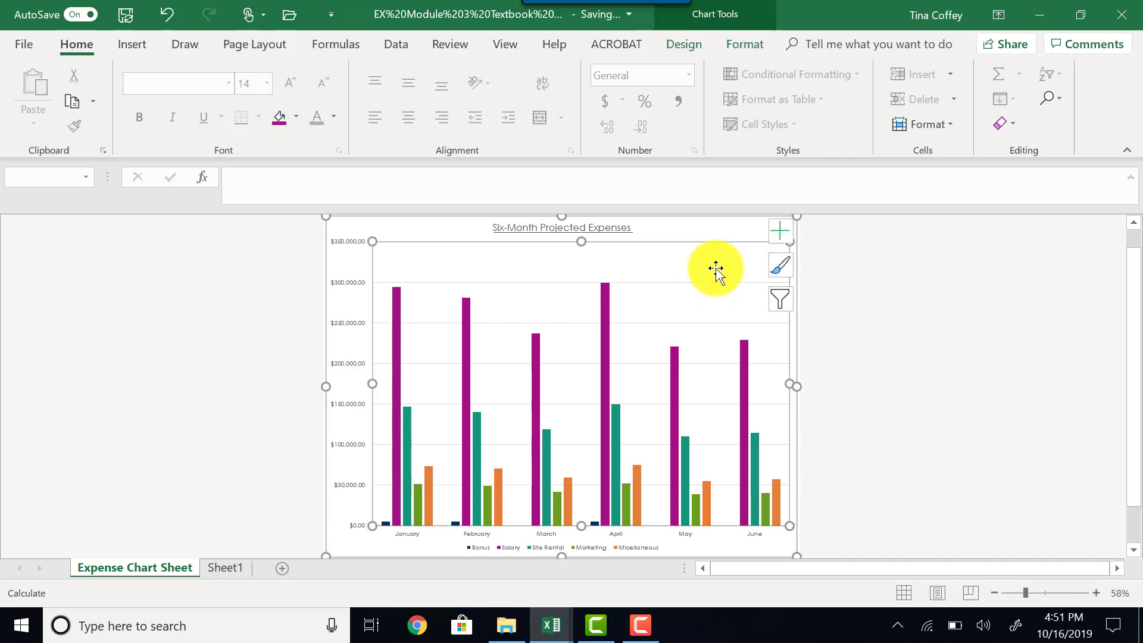
click(785, 233)
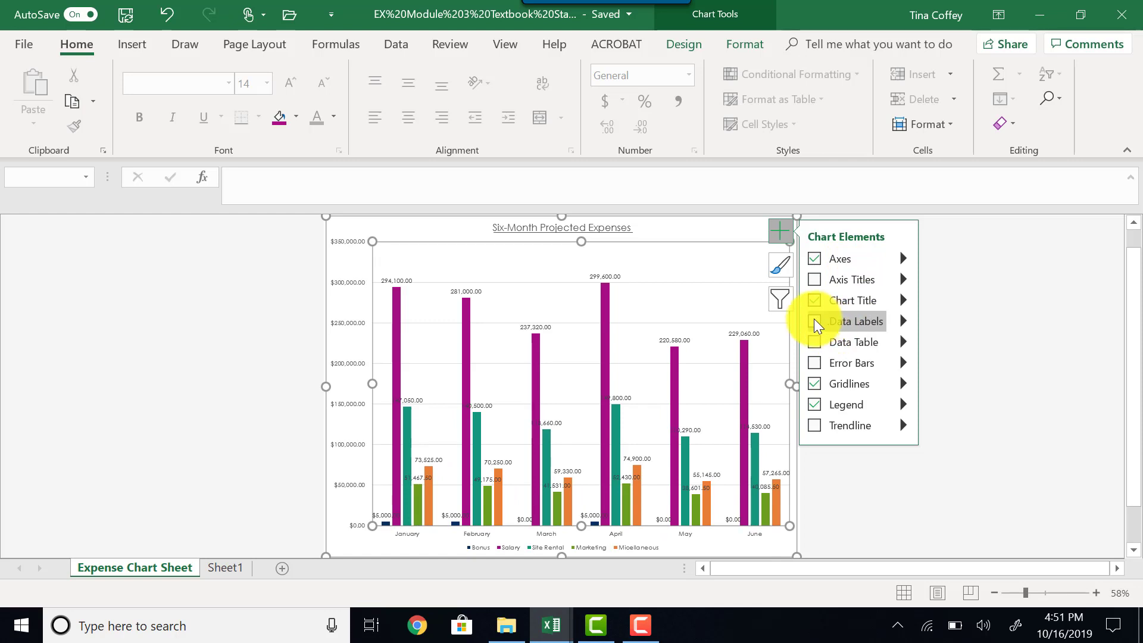
click(843, 320)
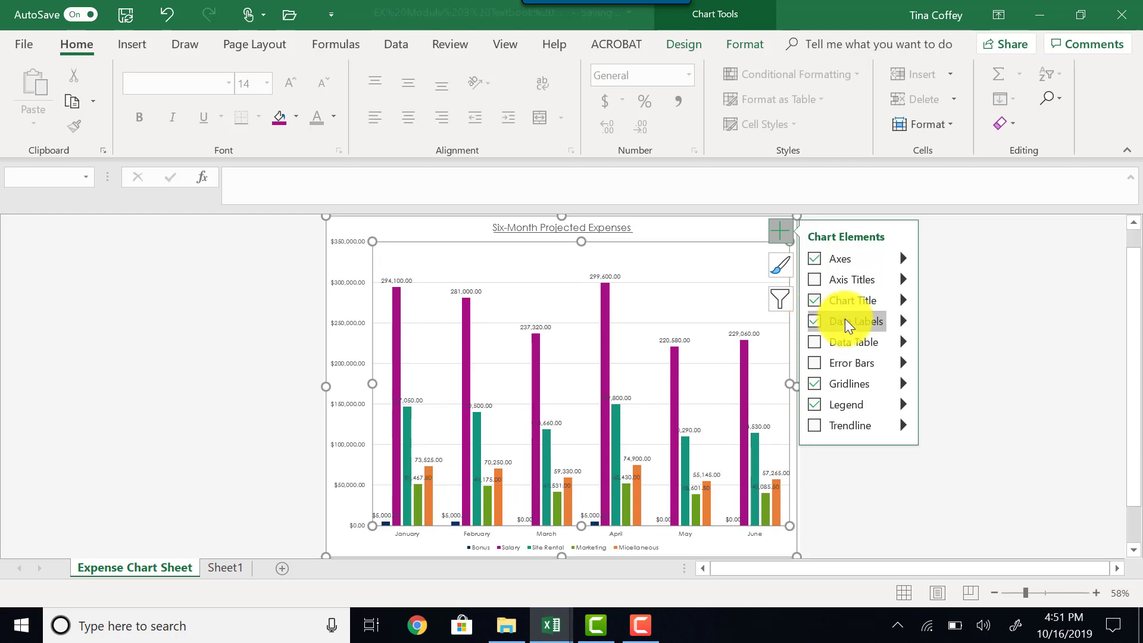
click(905, 320)
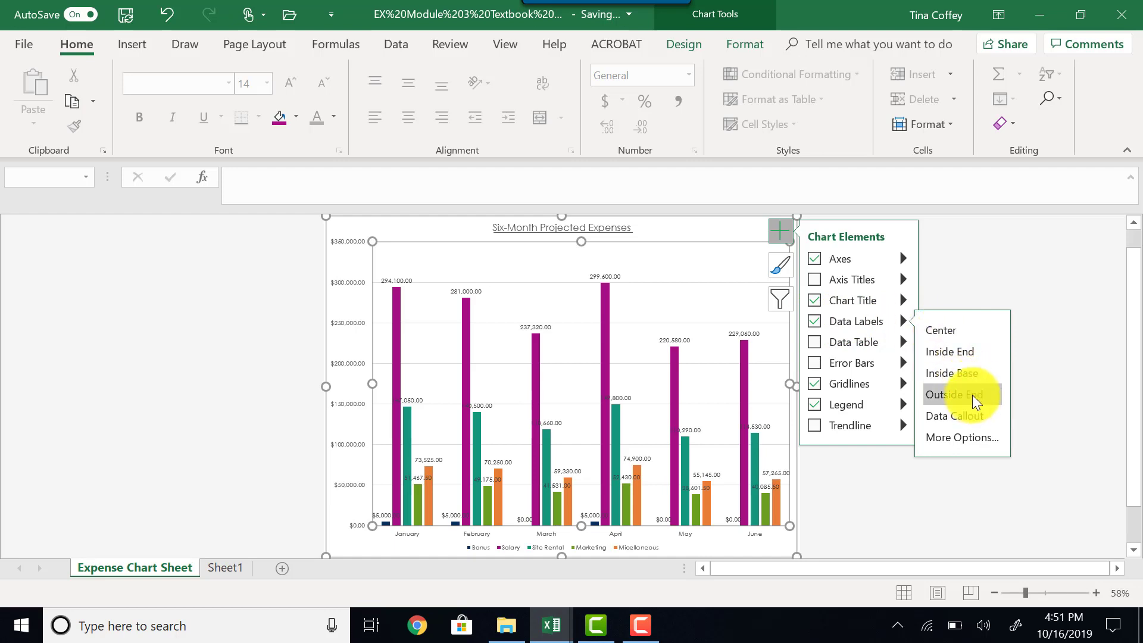
click(935, 393)
click(1061, 383)
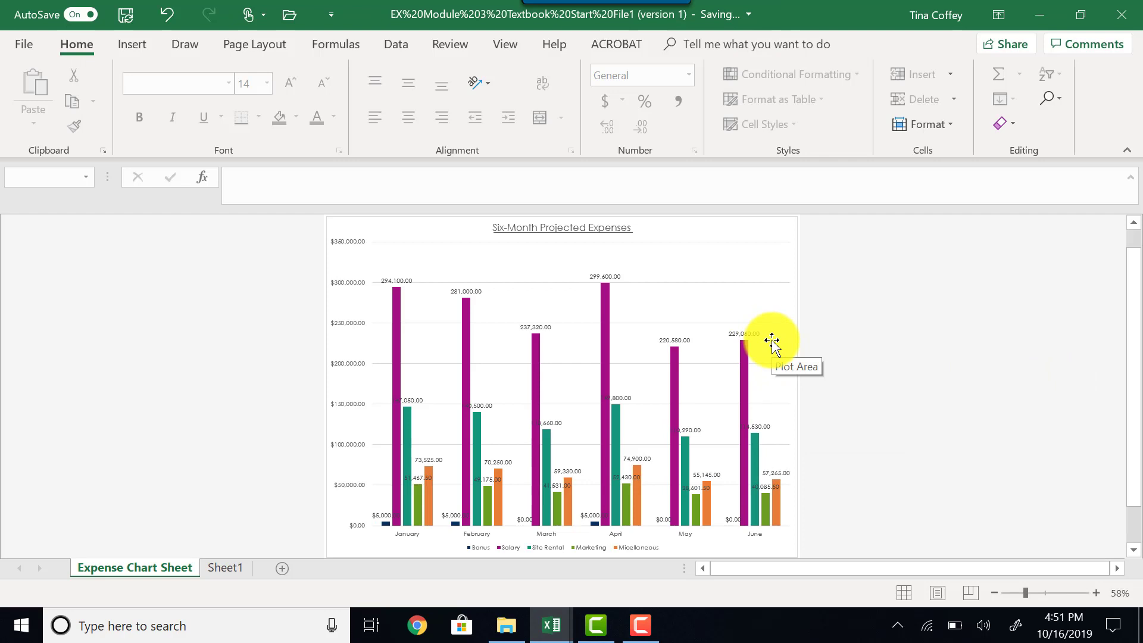
Filter the Bonus and Salary series out of the chart, keeping Site Rental, Marketing and Micellaneous.
click(740, 264)
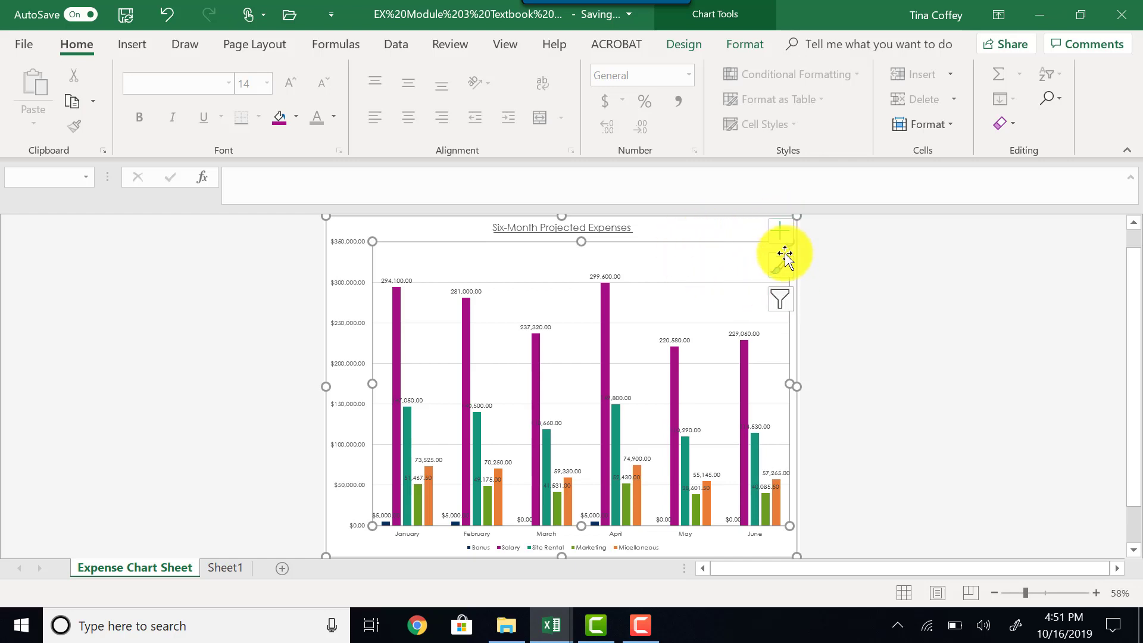
click(783, 300)
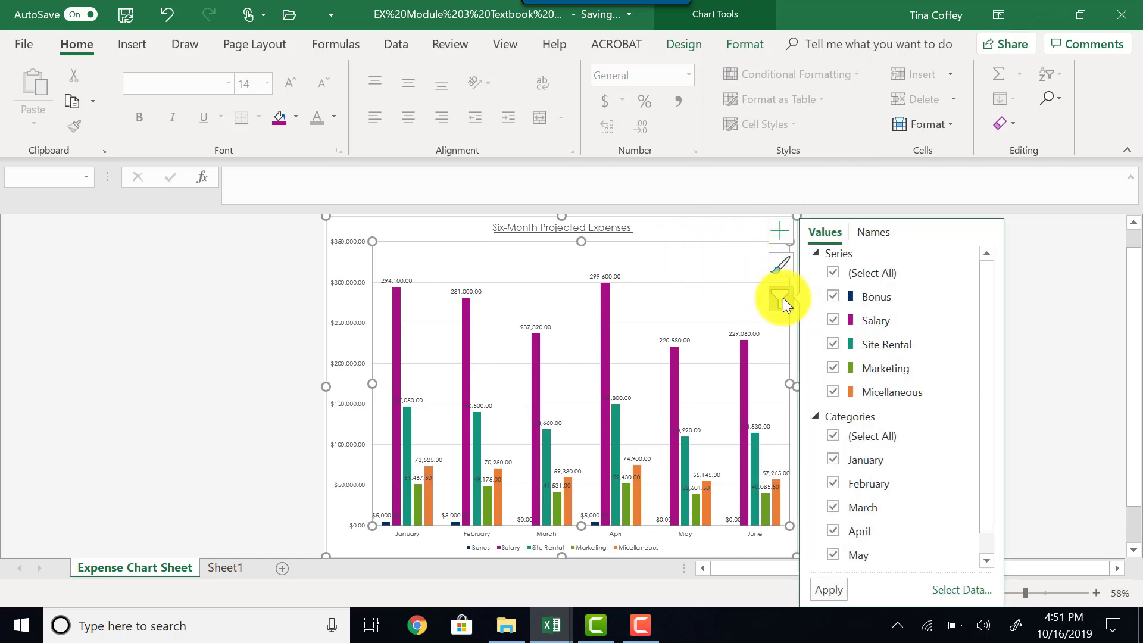
click(833, 294)
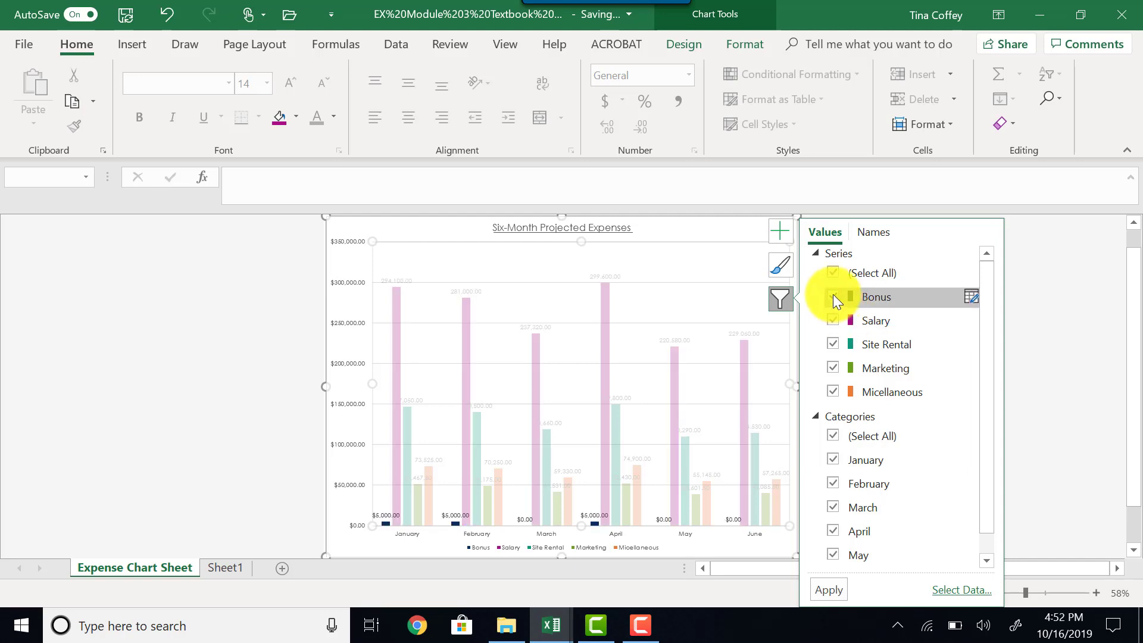
click(836, 319)
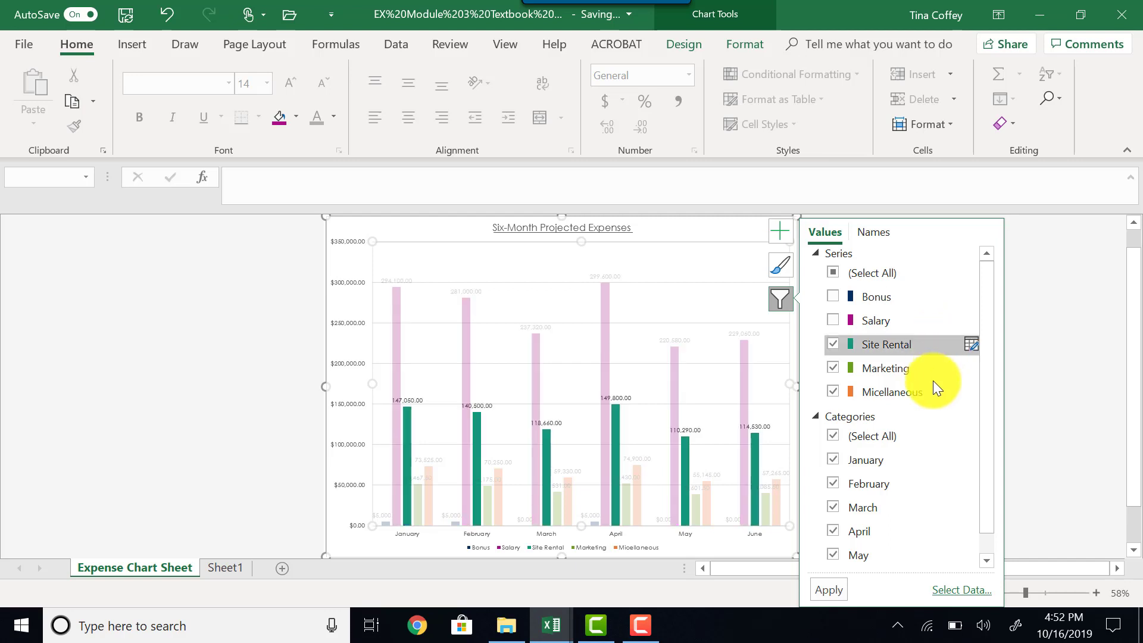
click(836, 588)
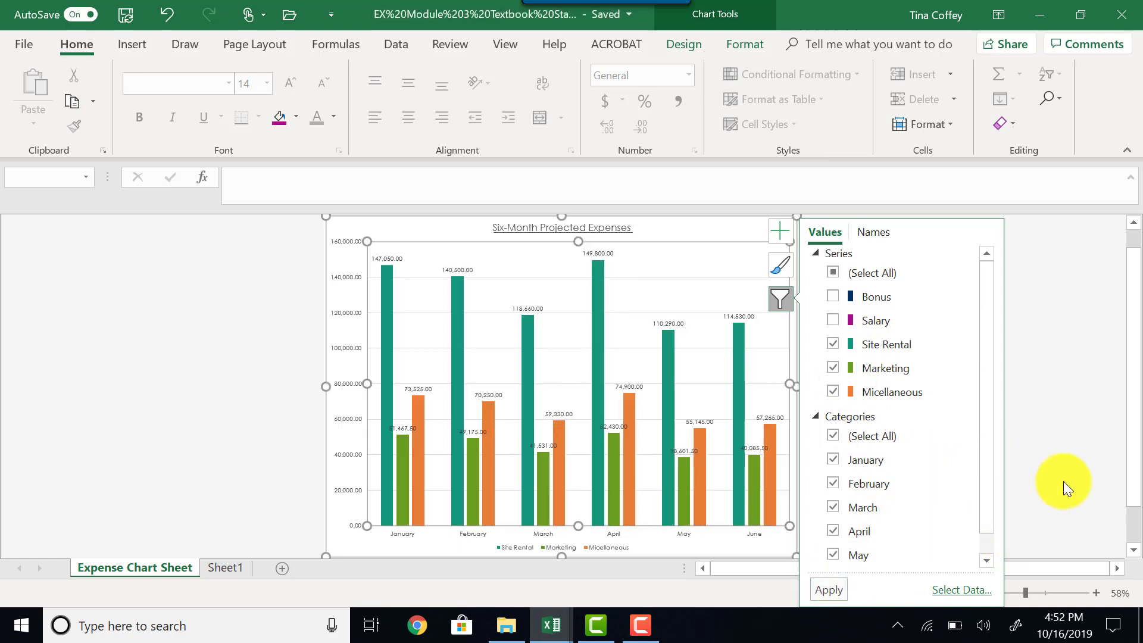
click(1041, 488)
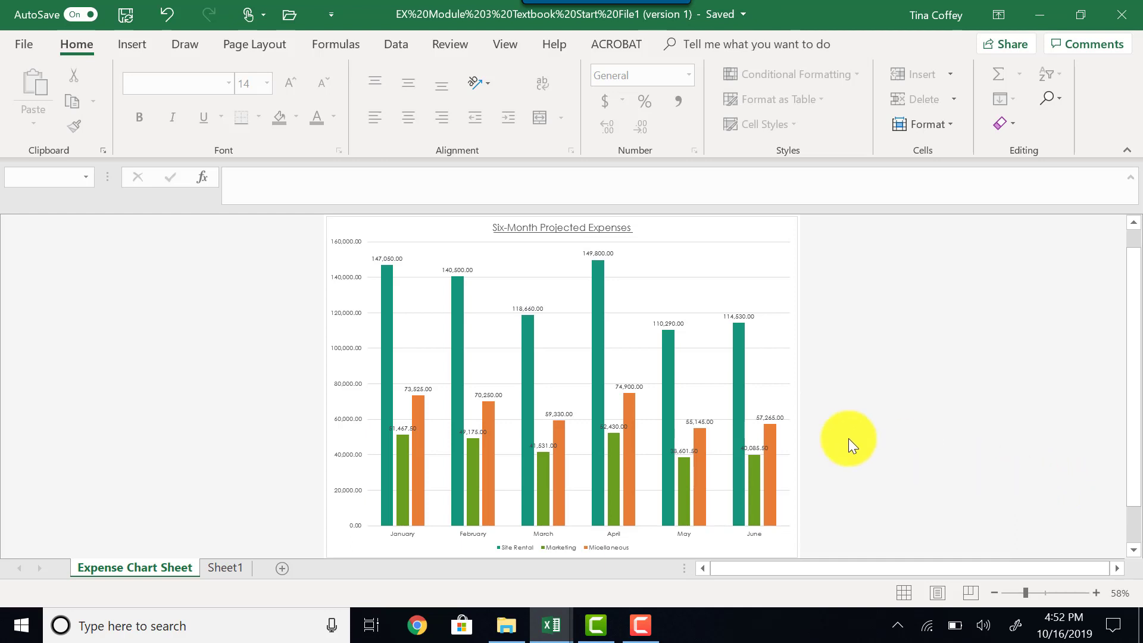
Add axis titles to the chart and turn off the Primary Horizontal one, leaving only the Primary Vertical title.
click(711, 290)
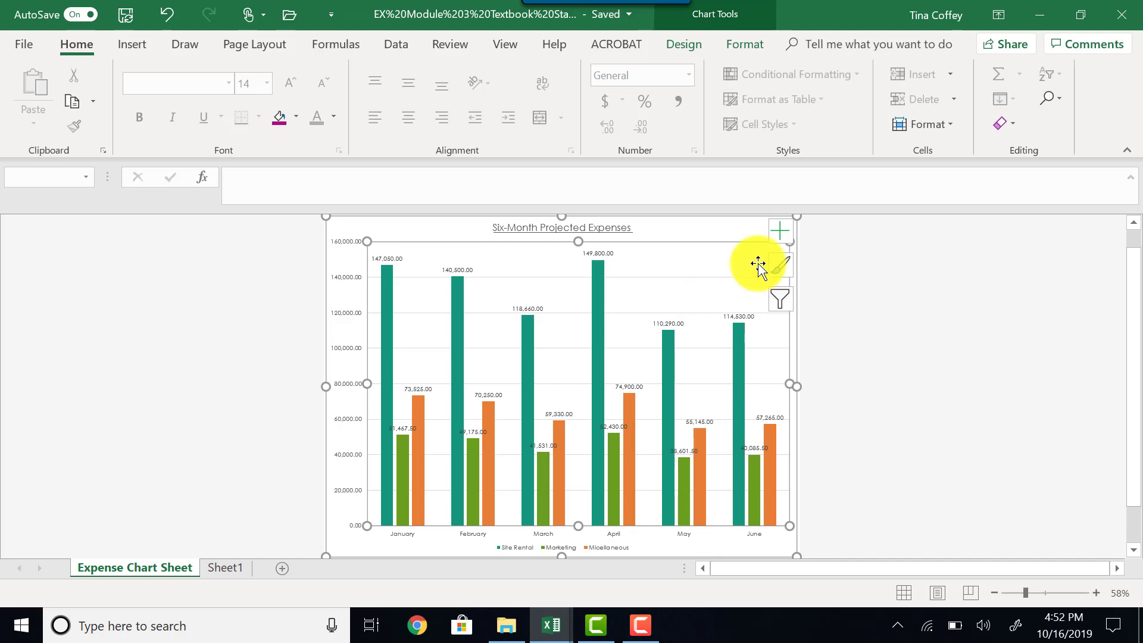
click(779, 232)
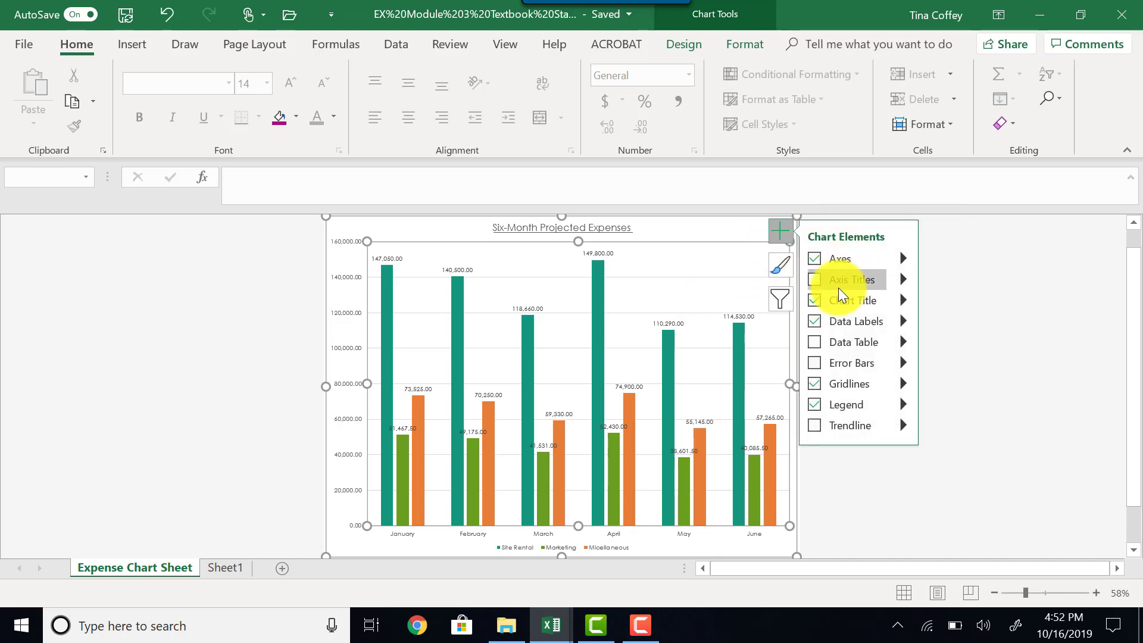
click(824, 281)
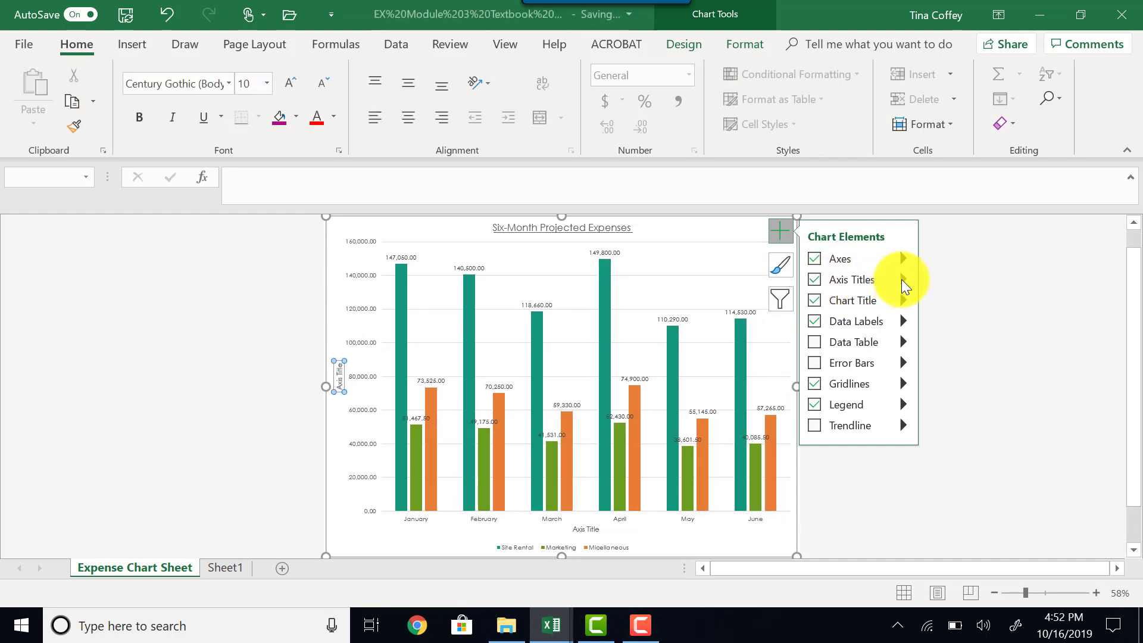
mouse_move(905, 278)
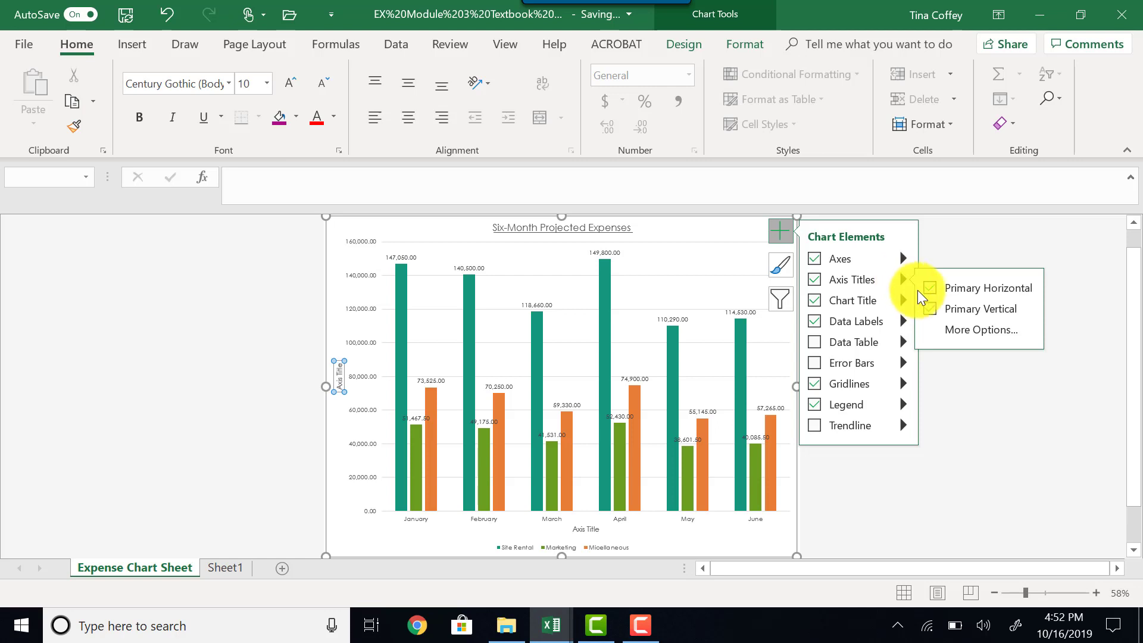
click(929, 286)
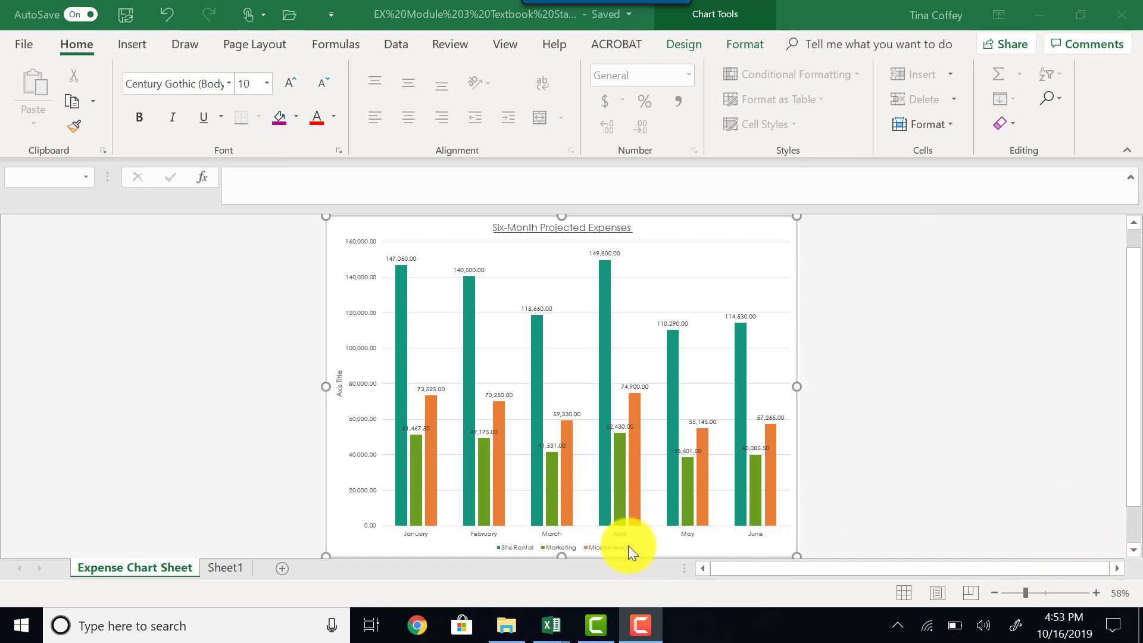
Replace the vertical axis title's placeholder text with "$".
click(337, 383)
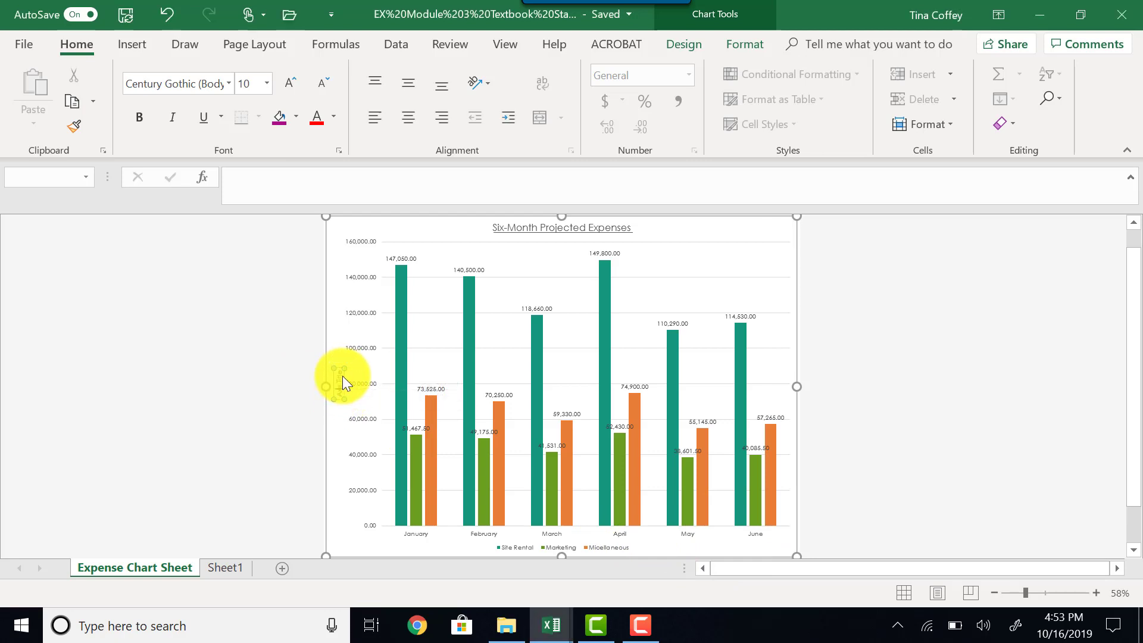
key(BackSpace)
key(BackSpace)
key(BackSpace)
key(BackSpace)
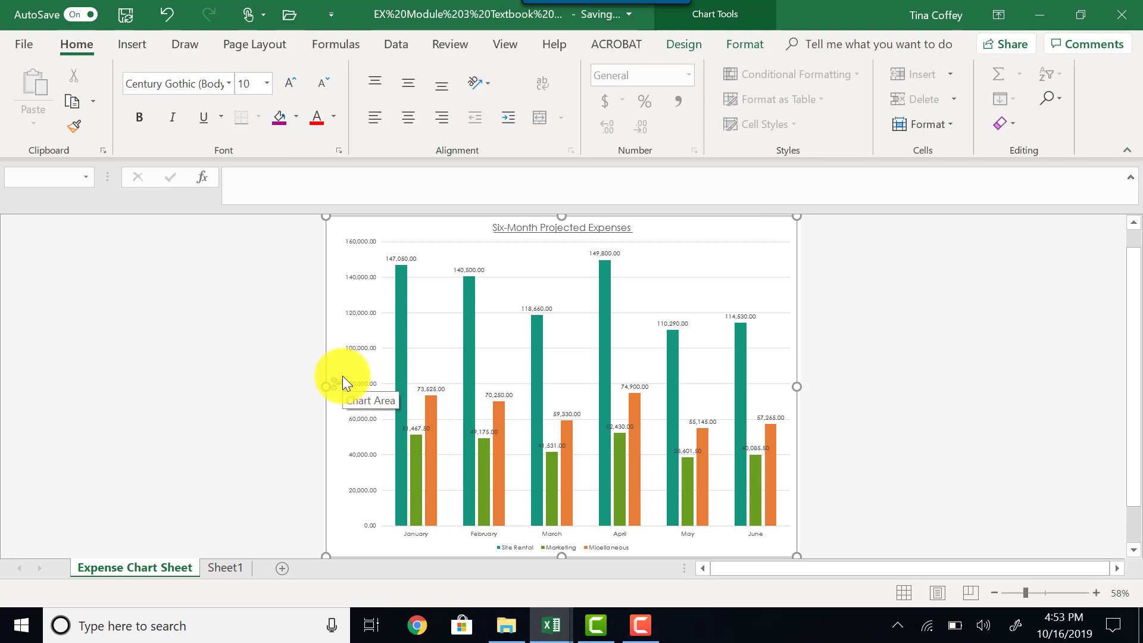
Set the vertical axis title's text direction to Rotate all text 270° and close the formatting options.
right_click(341, 376)
key(Escape)
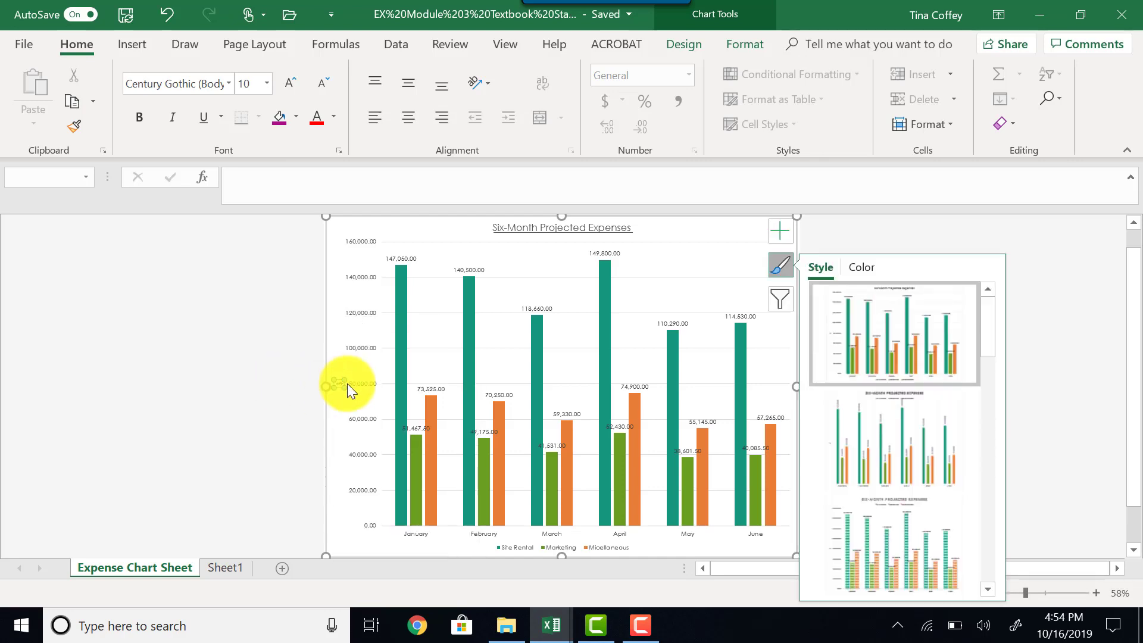
right_click(343, 384)
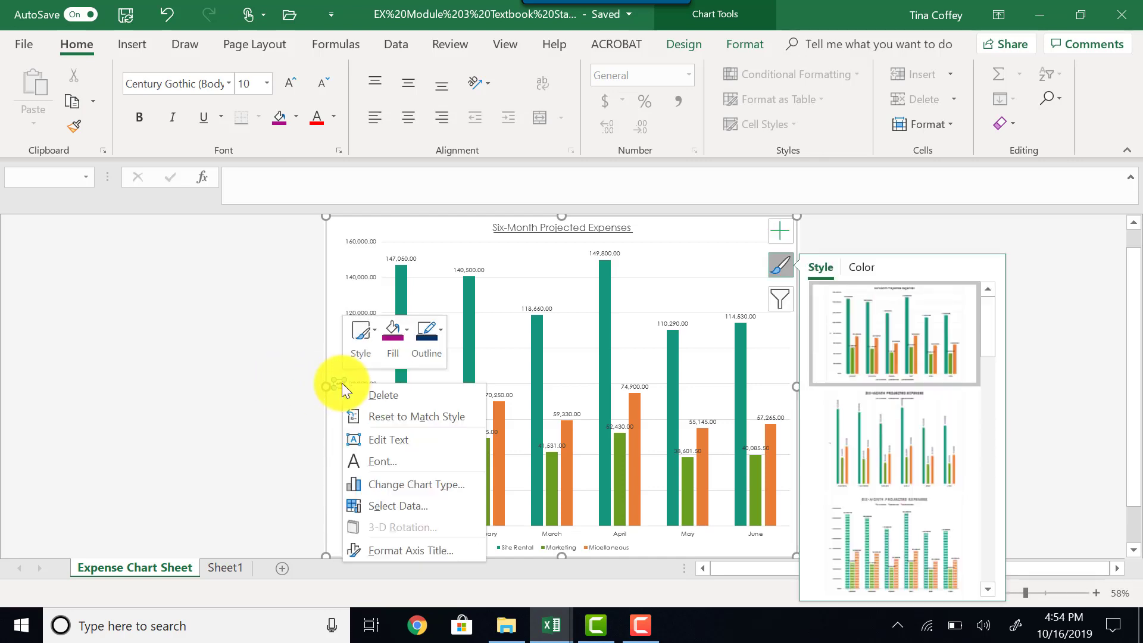
click(407, 545)
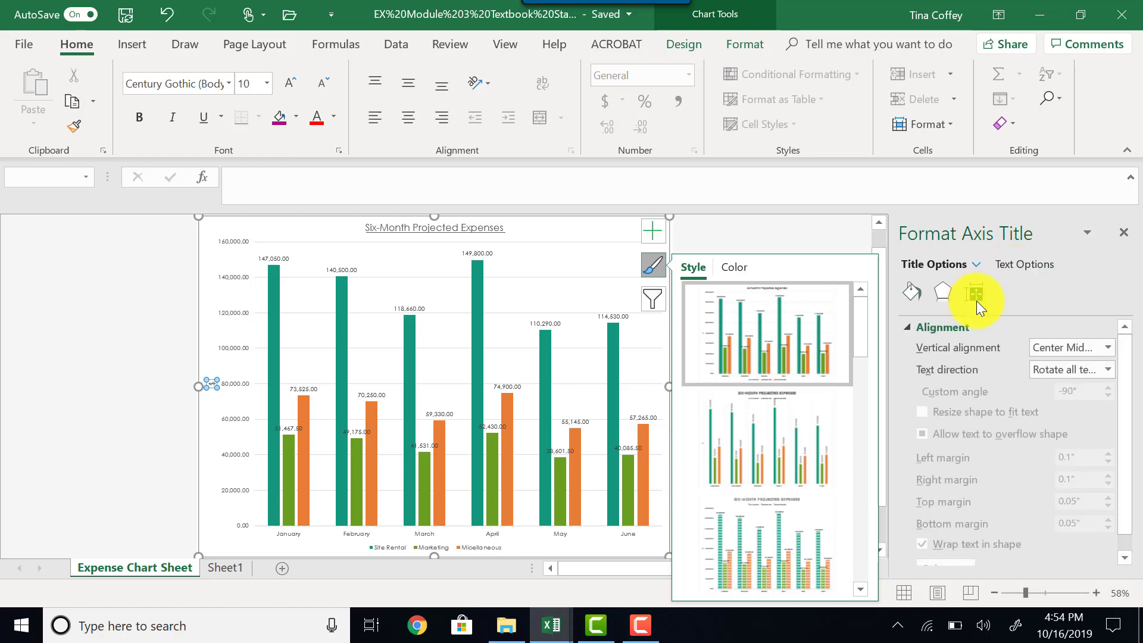
click(1038, 369)
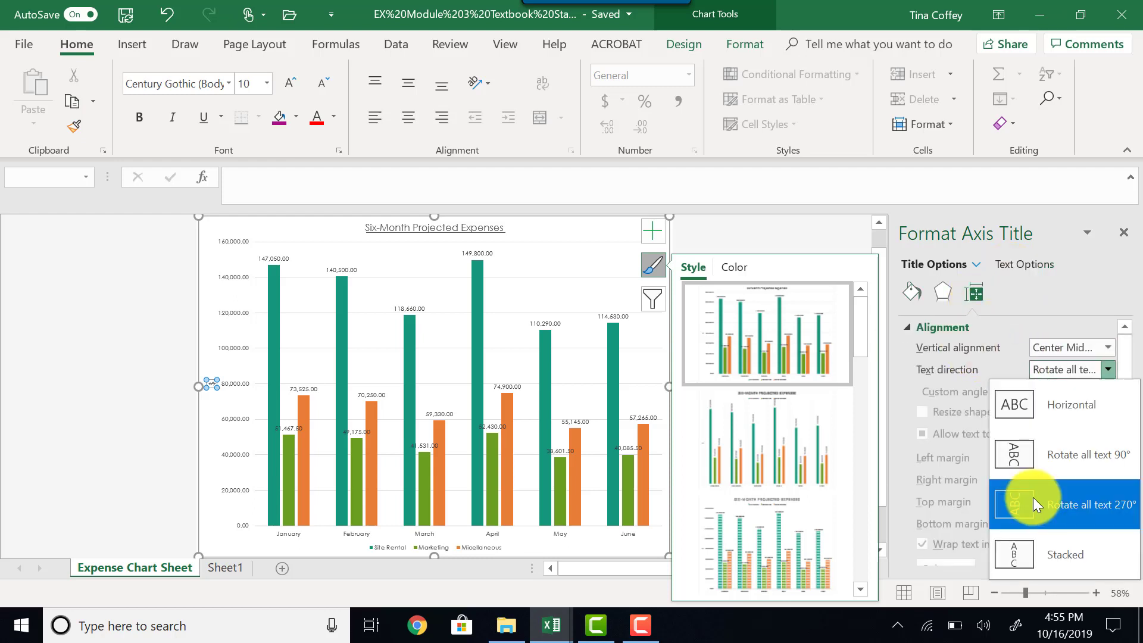
click(1033, 502)
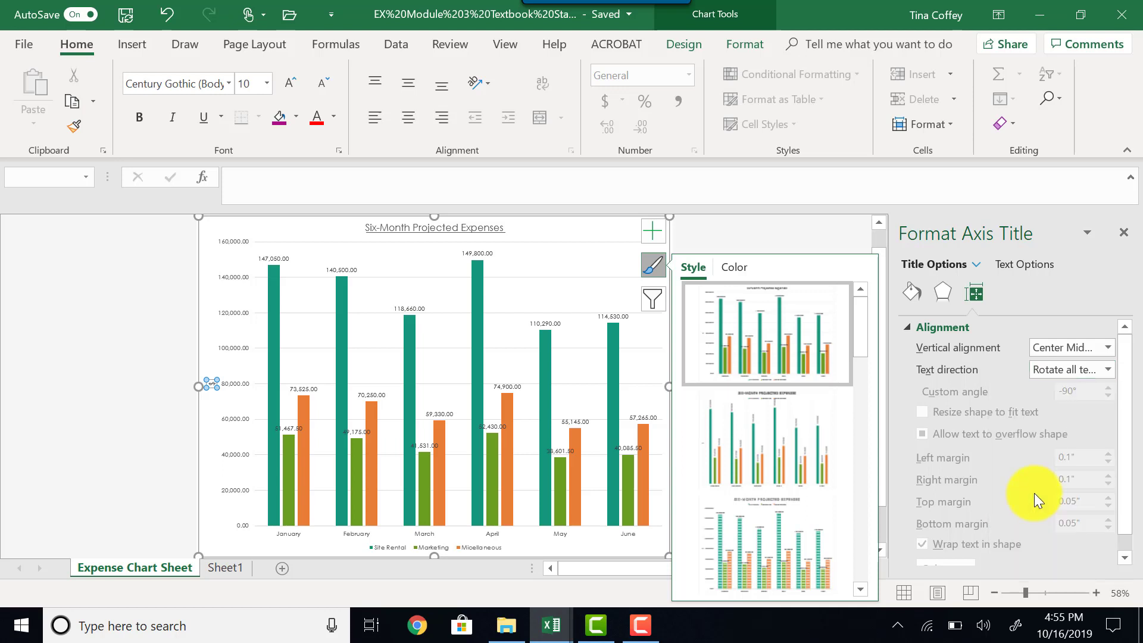
click(1123, 232)
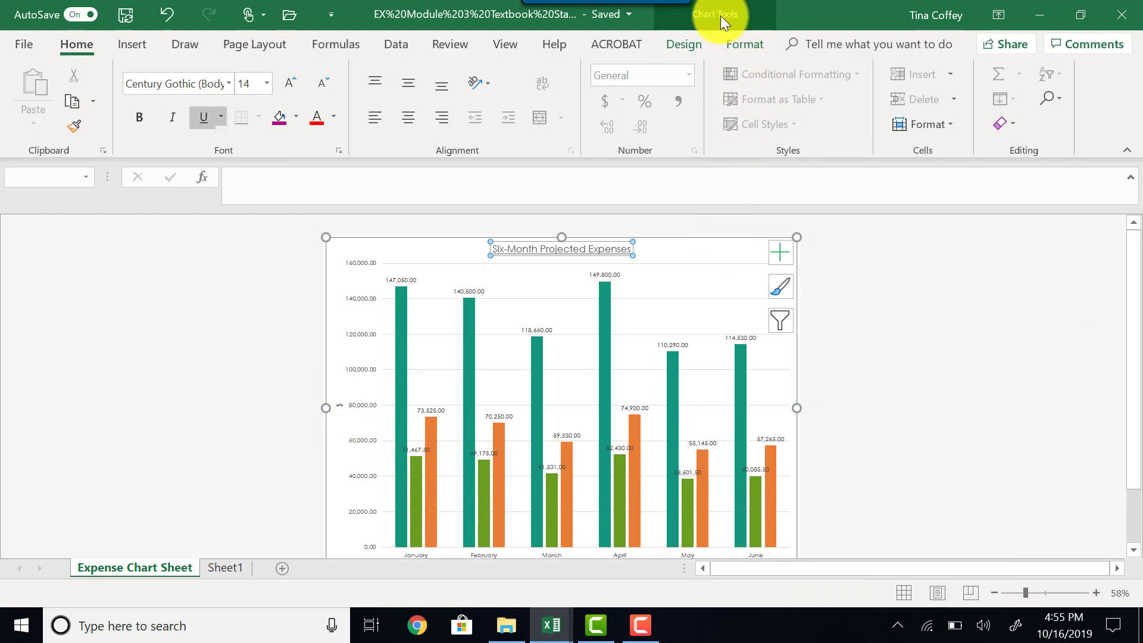
Apply the sixth chart style, with gradient-filled columns and a bold blue title, to the chart.
click(720, 16)
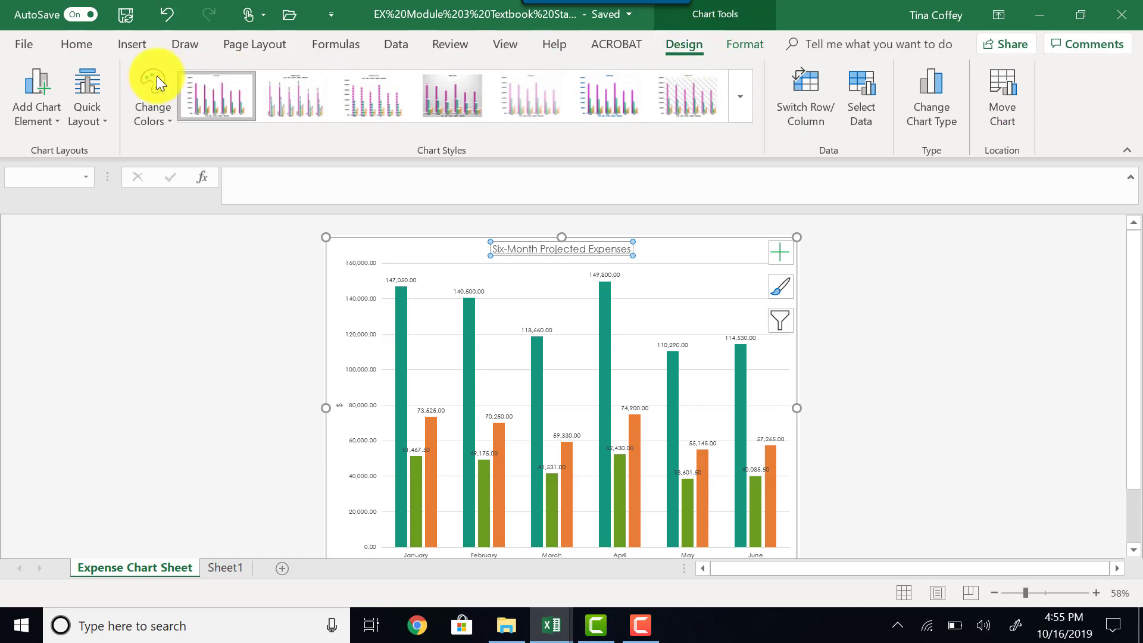
click(737, 94)
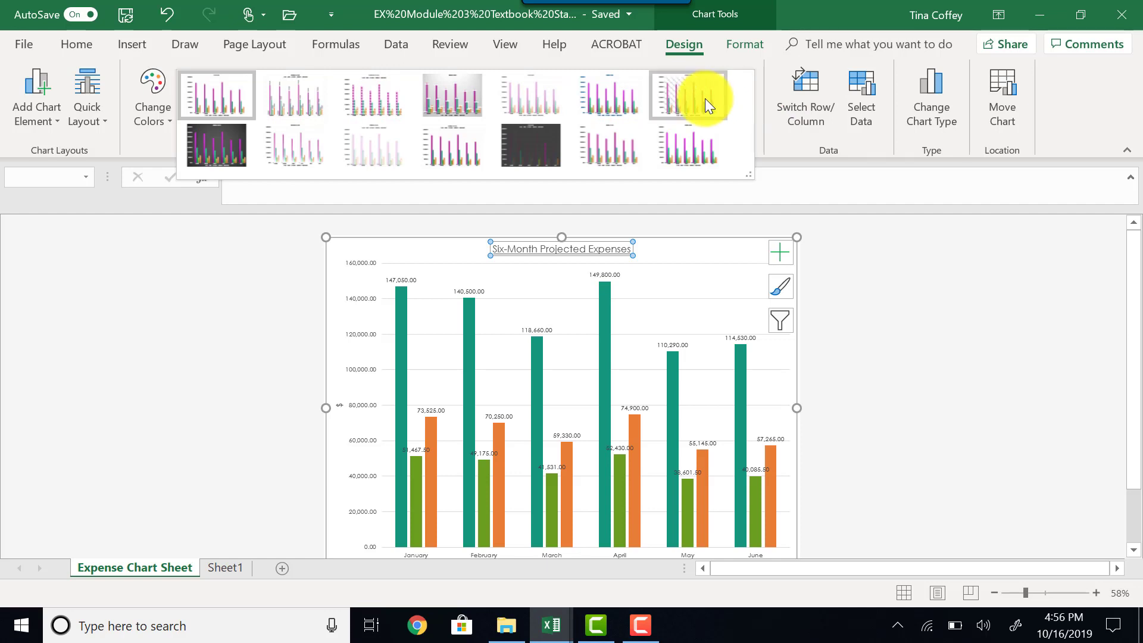
click(595, 119)
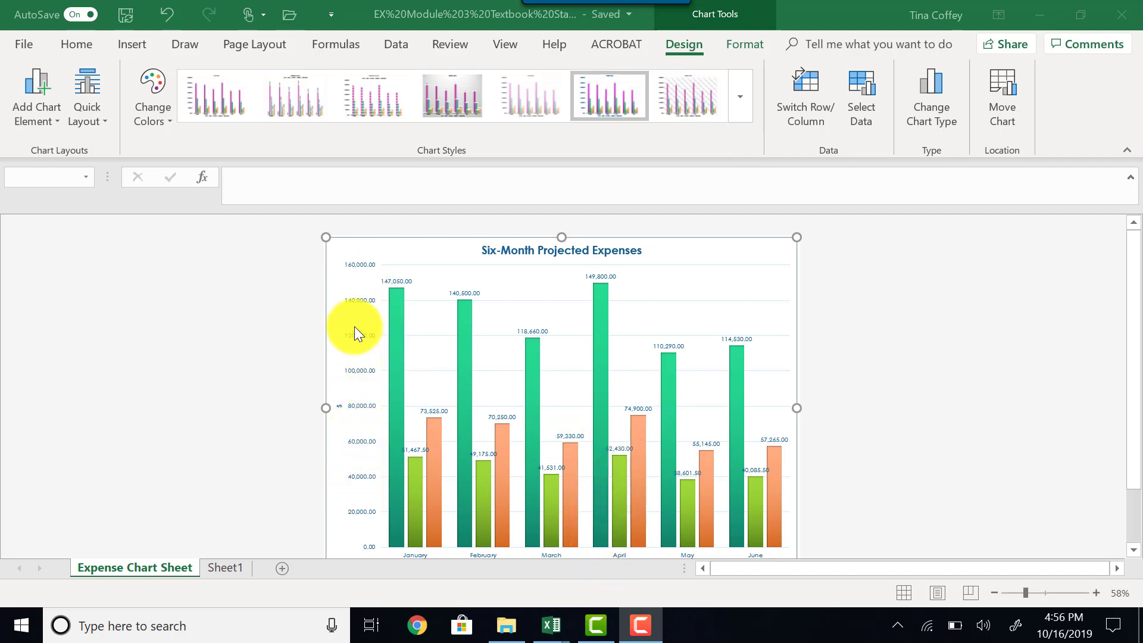
Format the vertical value axis numbers with the Number category and 0 decimal places, keeping the 1000 separator.
click(359, 440)
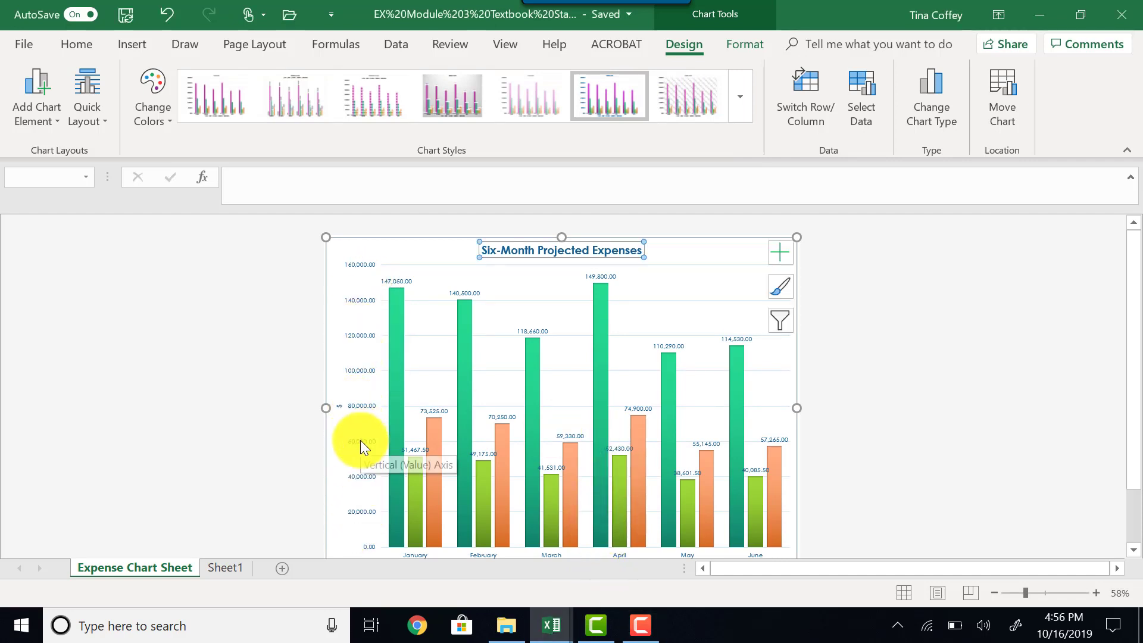
right_click(360, 440)
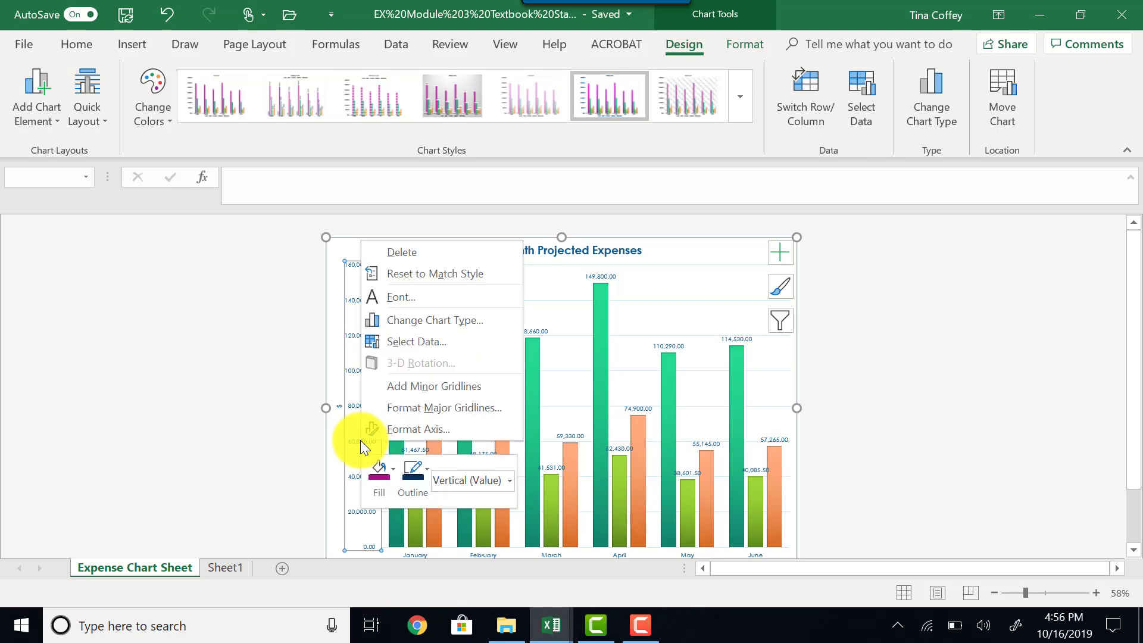
click(409, 429)
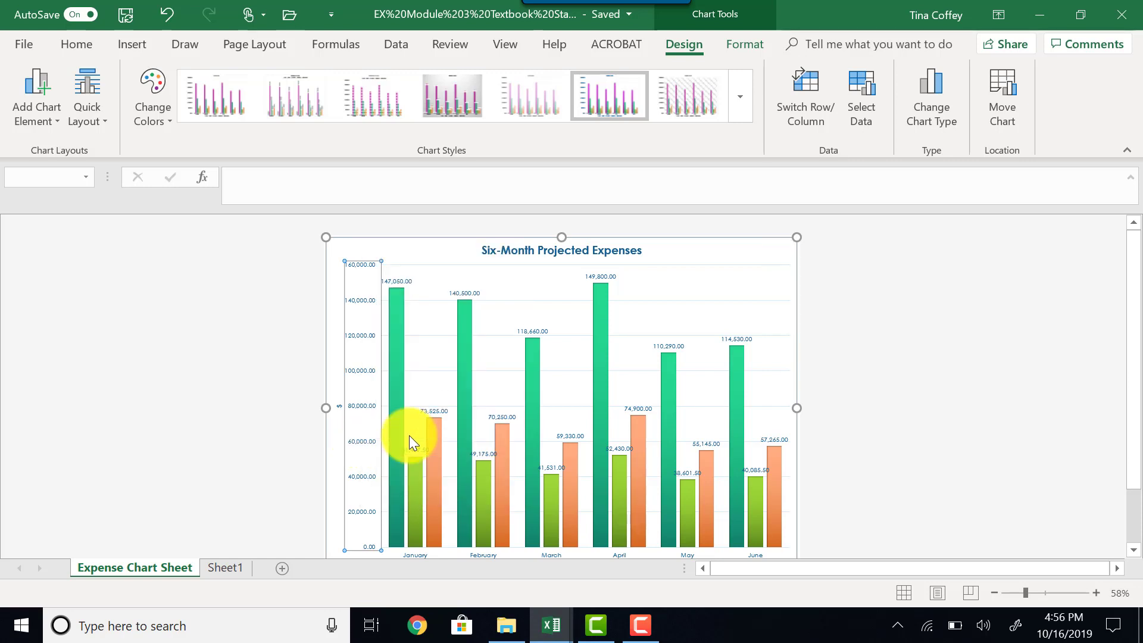
scroll(994, 410, down, 5)
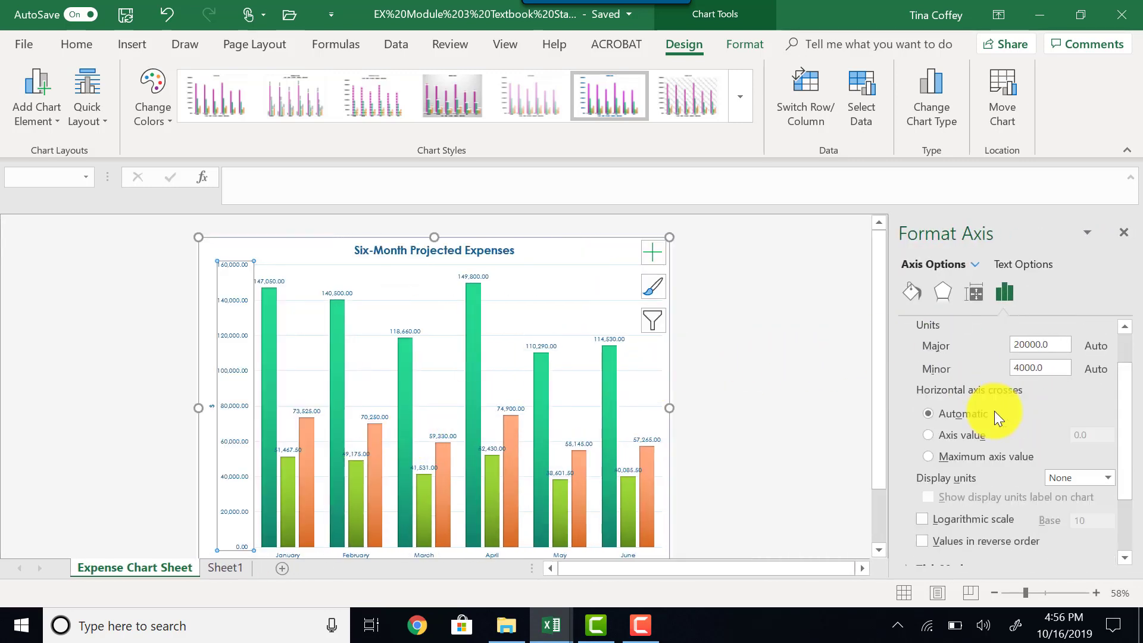
click(910, 561)
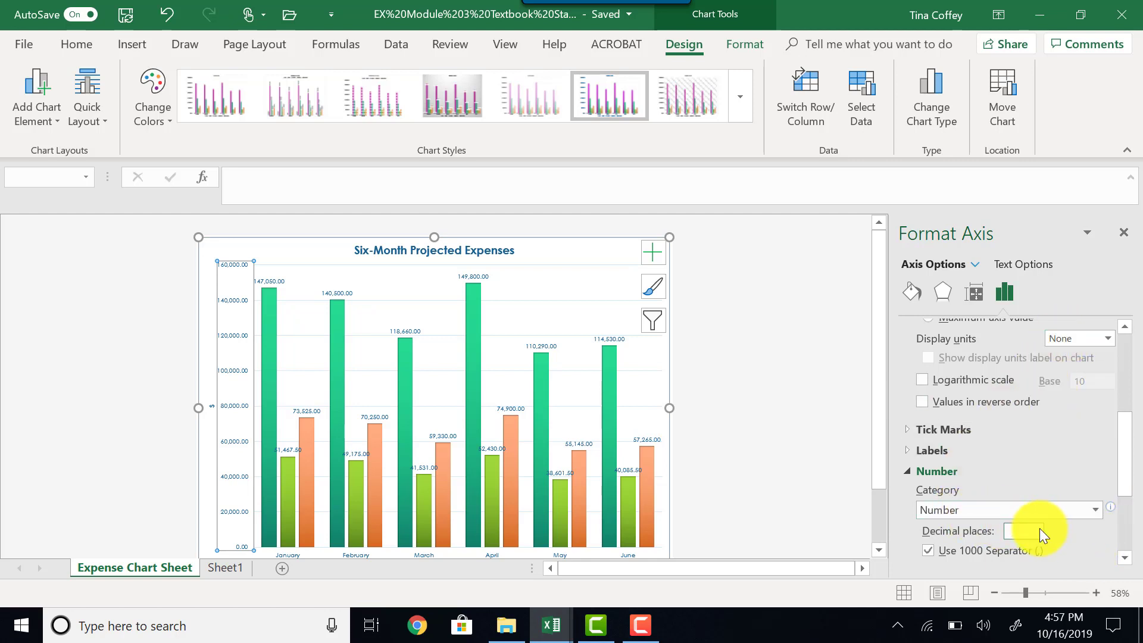
text(0)
click(1123, 233)
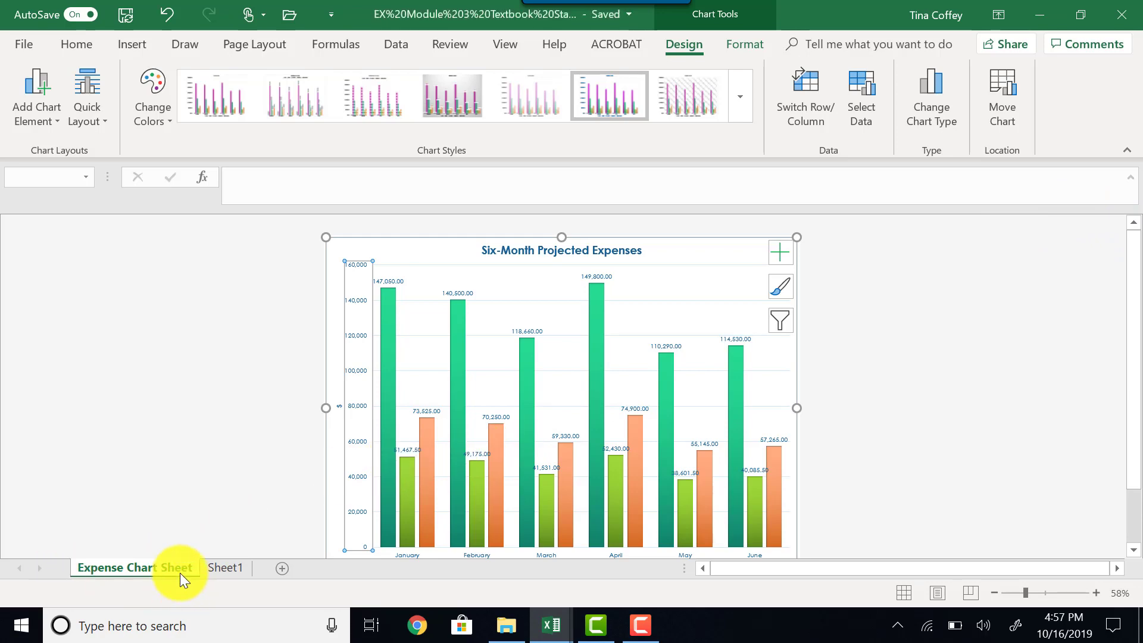
Rename Sheet1 as Six-Month Financial Projection.
click(215, 570)
right_click(221, 573)
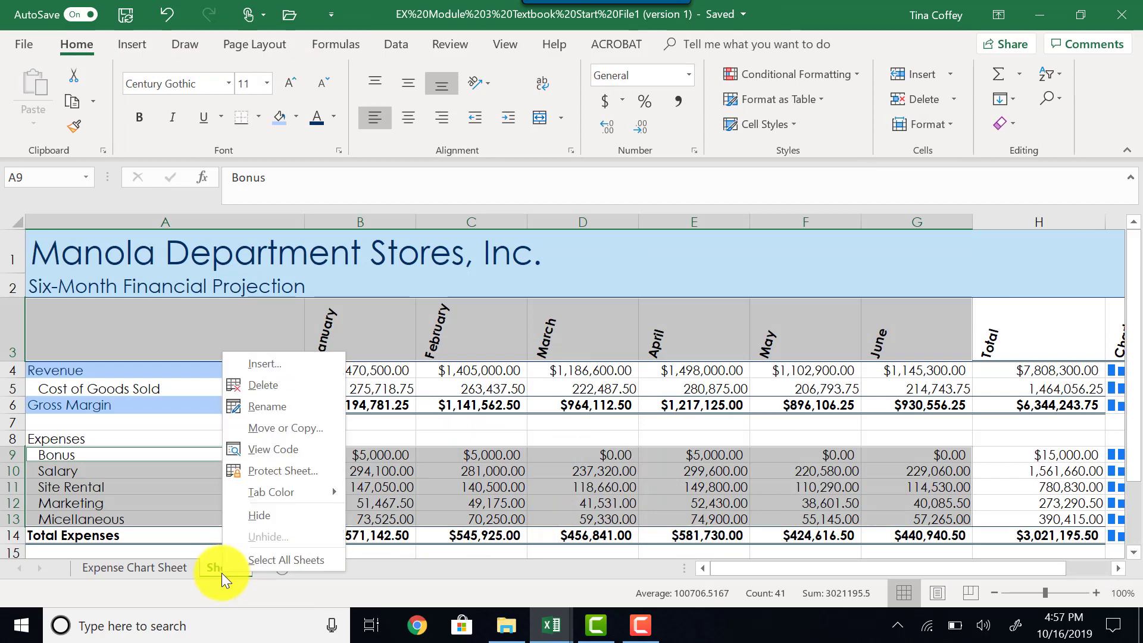
click(277, 407)
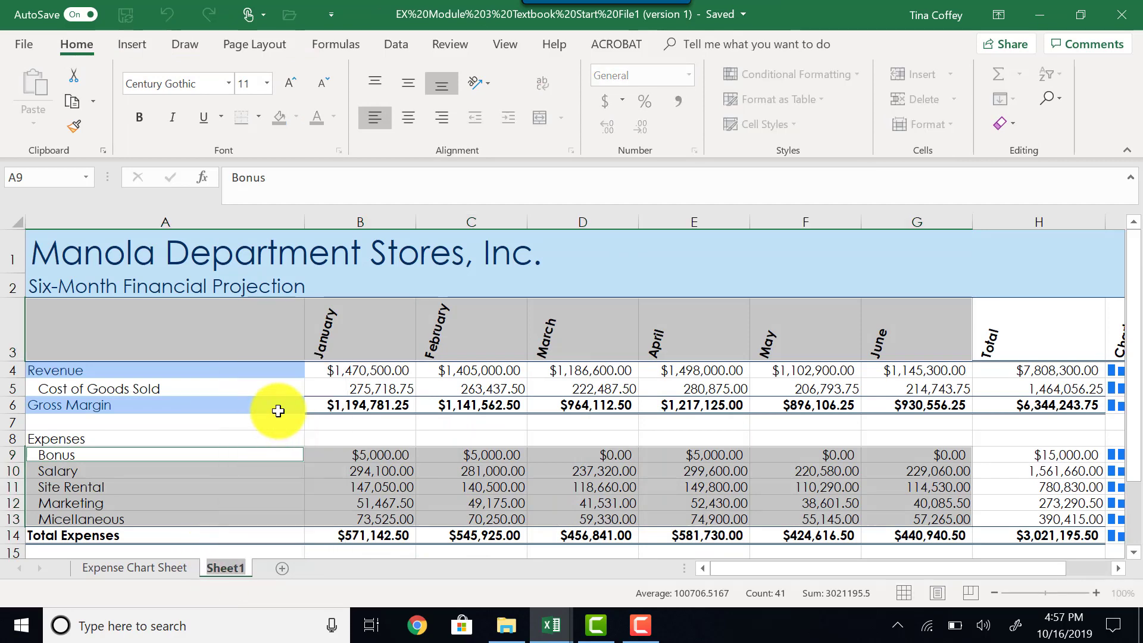
text(Six-M)
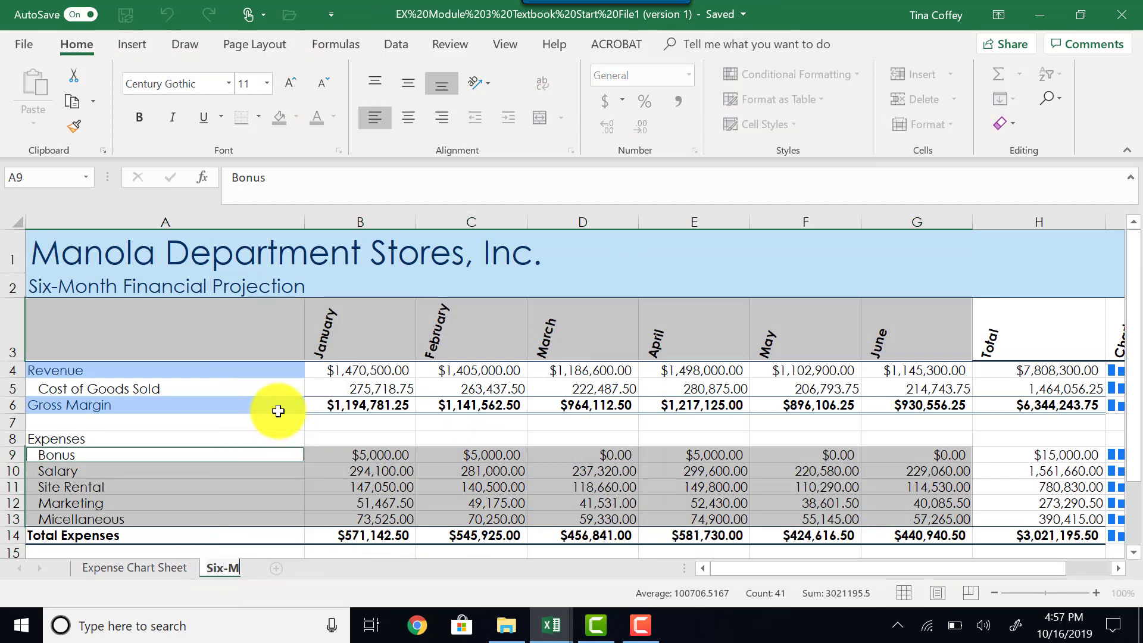
text(onth Financi)
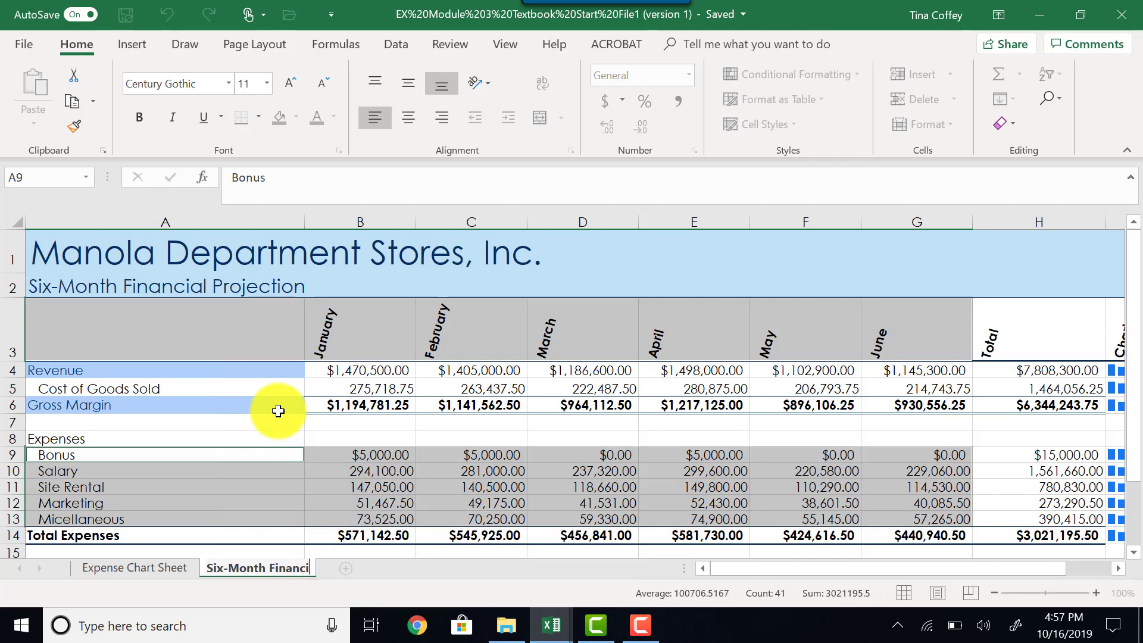
text(al Projection)
key(Return)
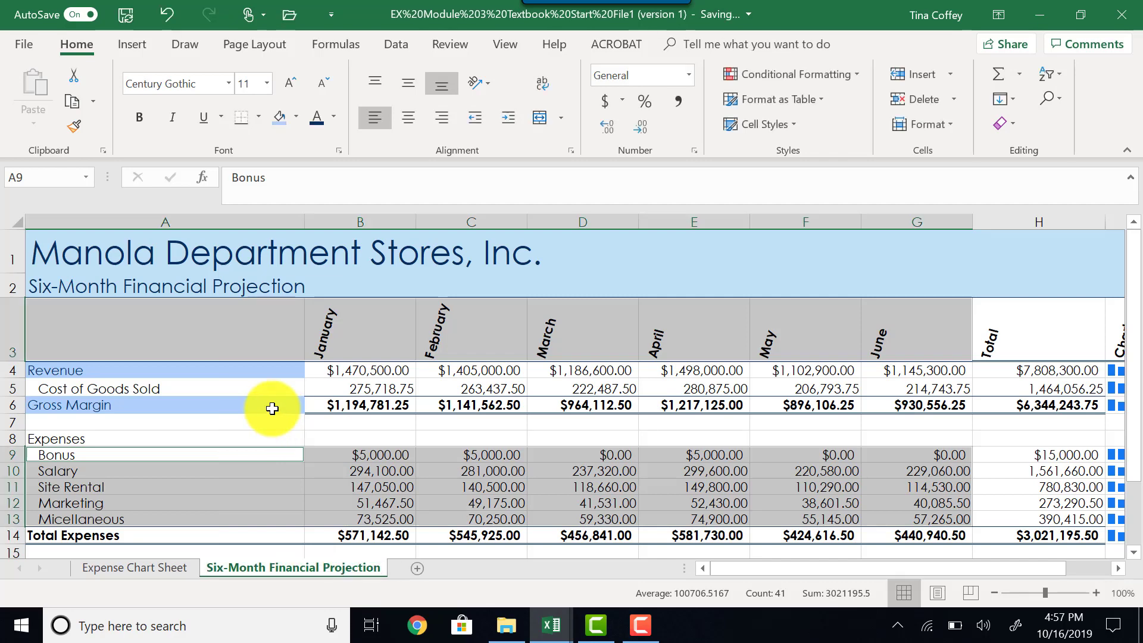
Color the Expense Chart Sheet tab with the dark blue in the fourth column of the theme colors.
right_click(118, 570)
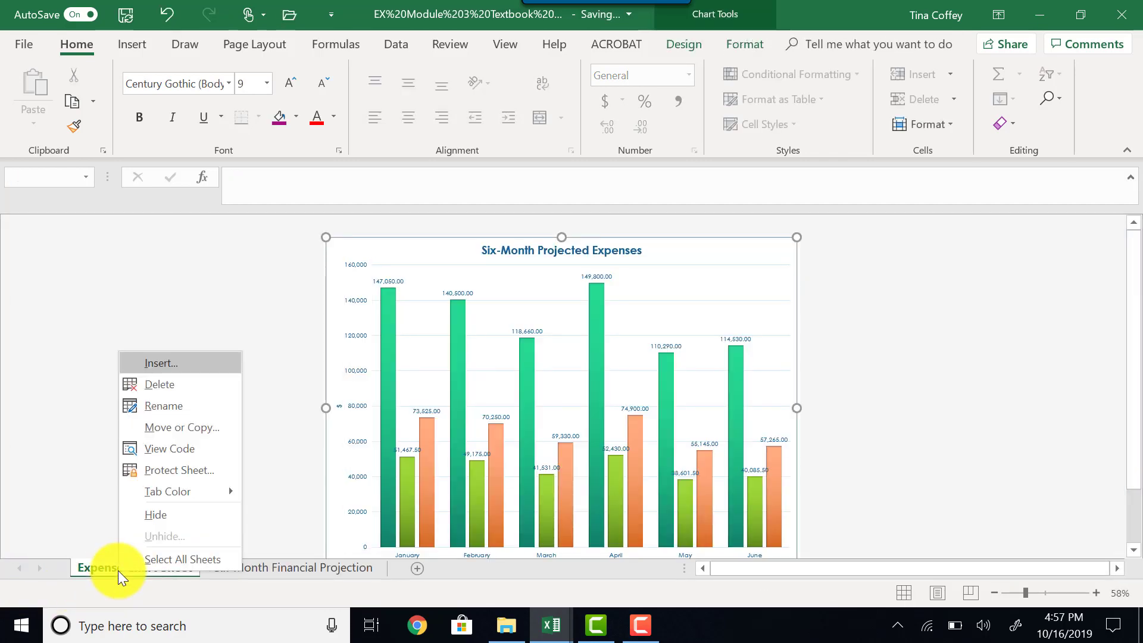
mouse_move(162, 495)
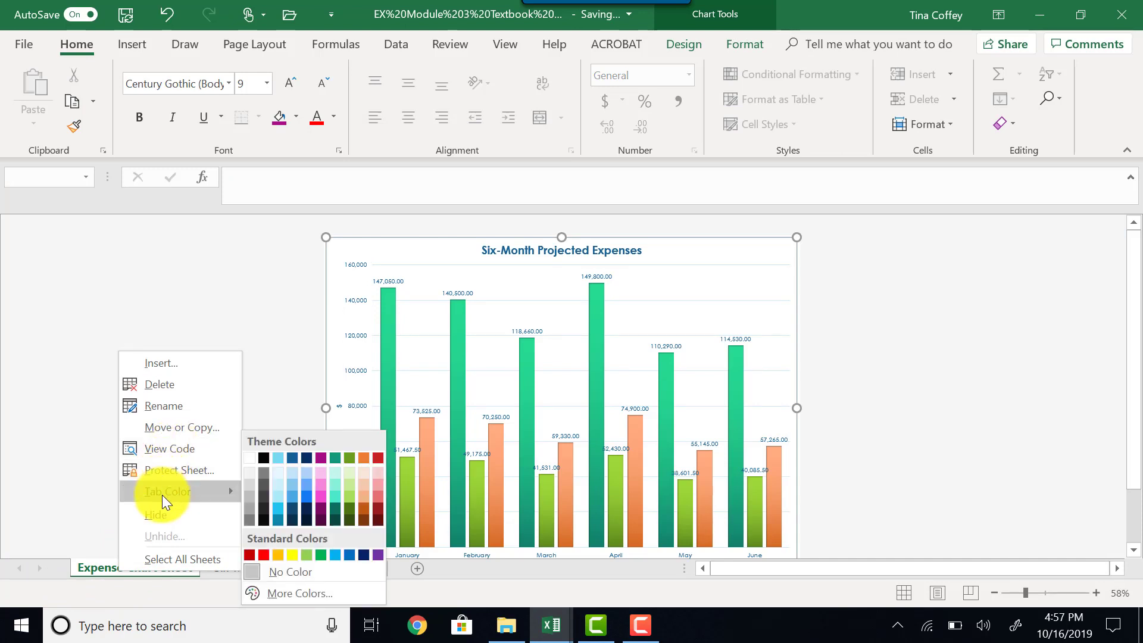
click(294, 456)
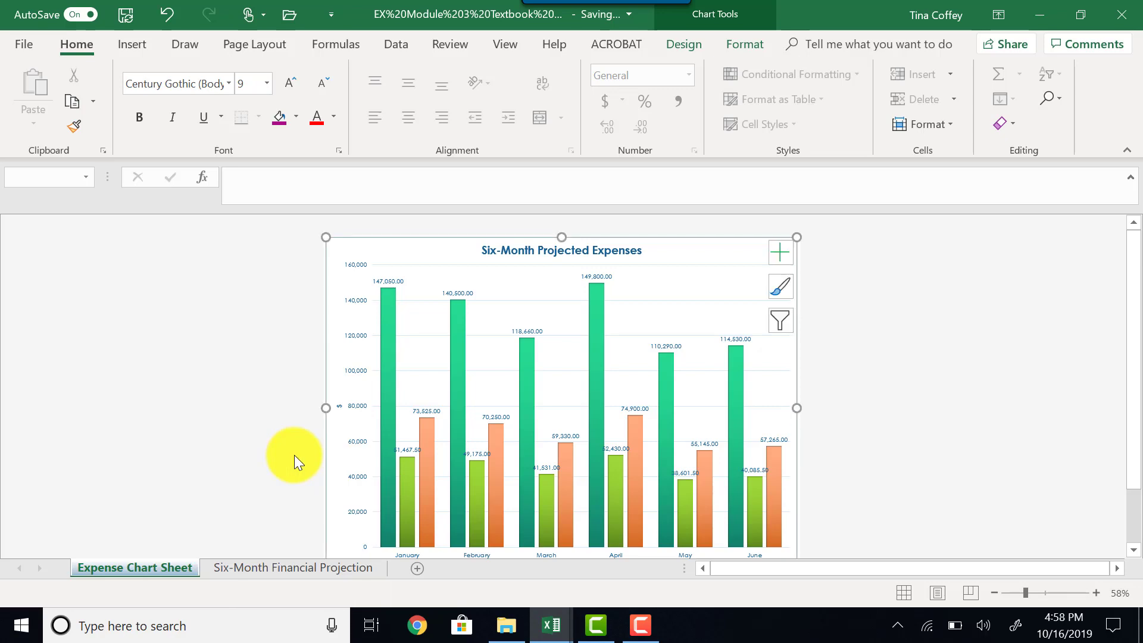
Color the Six-Month Financial Projection sheet tab with the light blue in the third column of the theme colors.
right_click(300, 573)
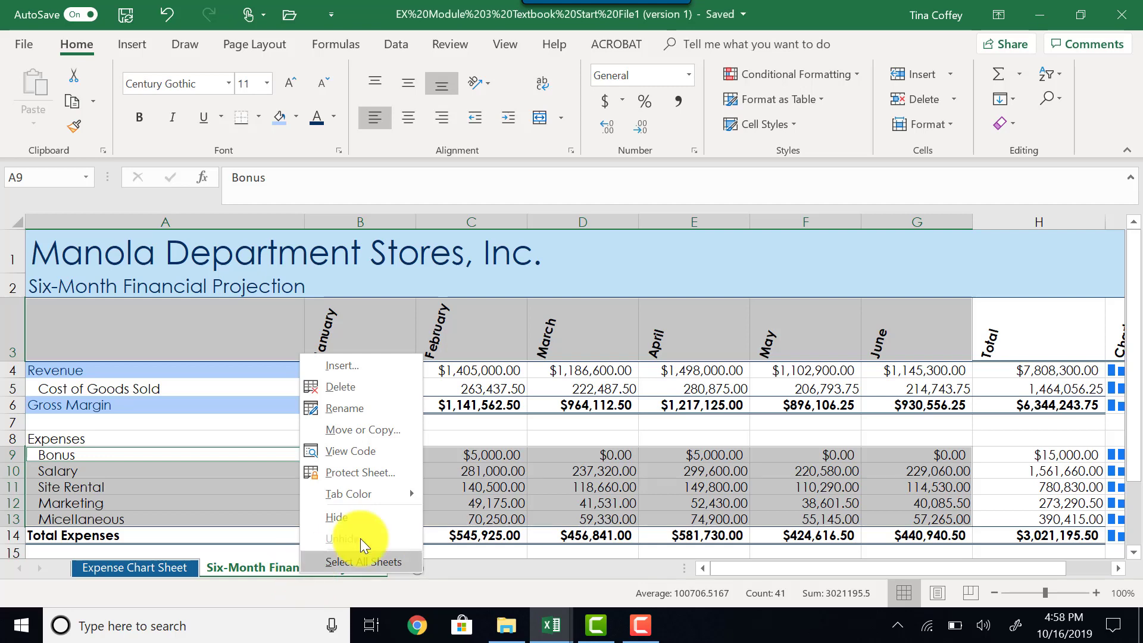
mouse_move(341, 497)
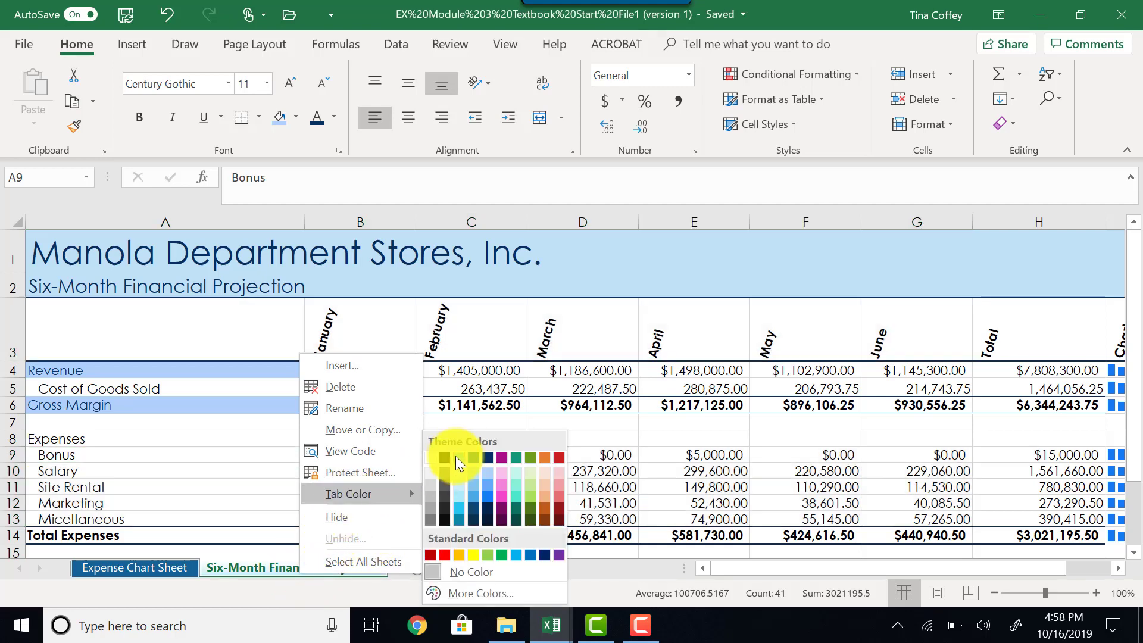
click(455, 459)
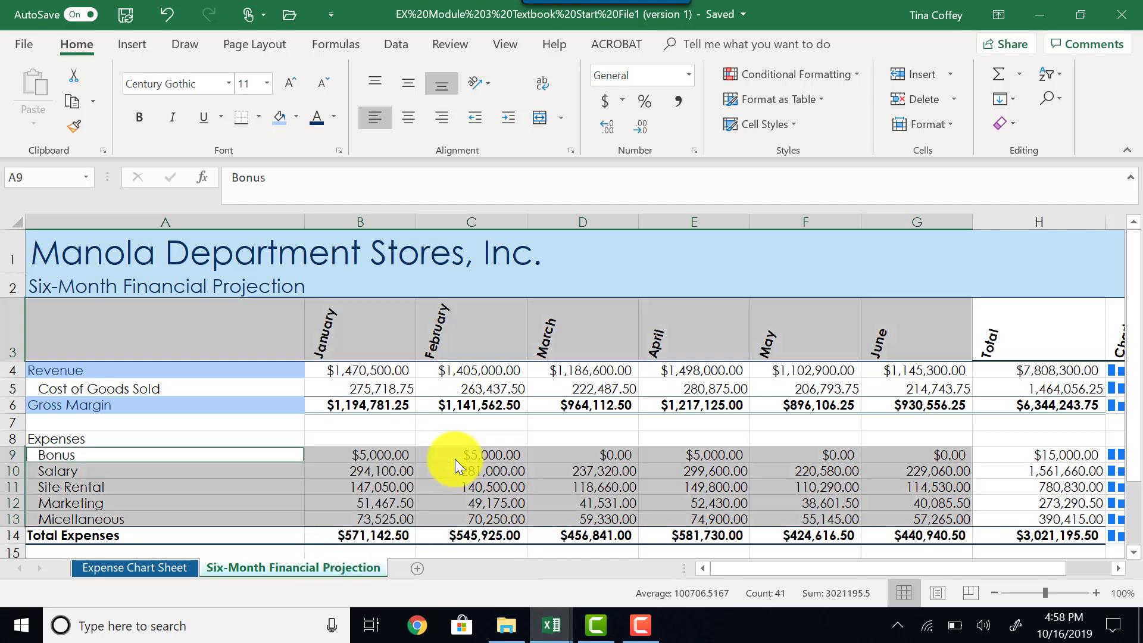
Move the Six-Month Financial Projection sheet in front of Expense Chart Sheet.
click(165, 566)
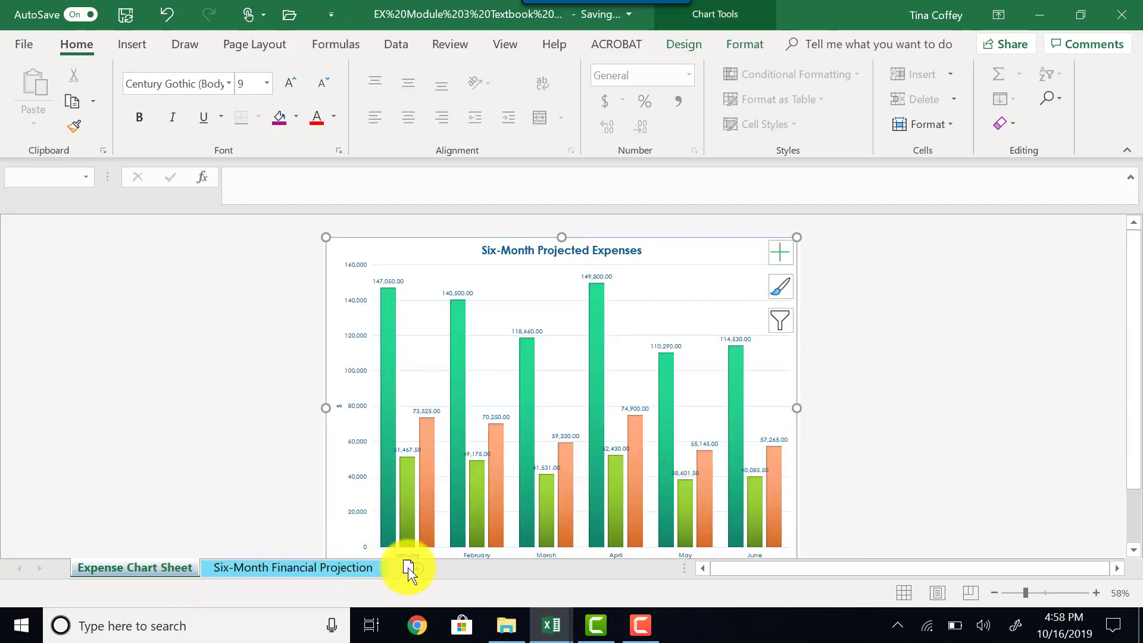
click(319, 568)
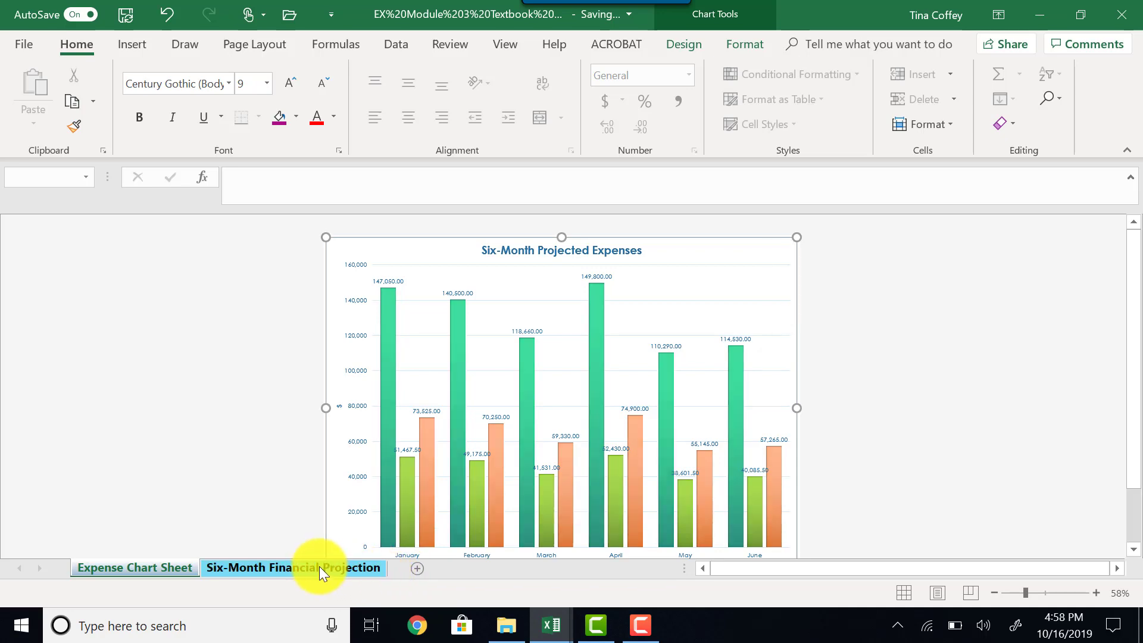
drag(319, 566, 69, 573)
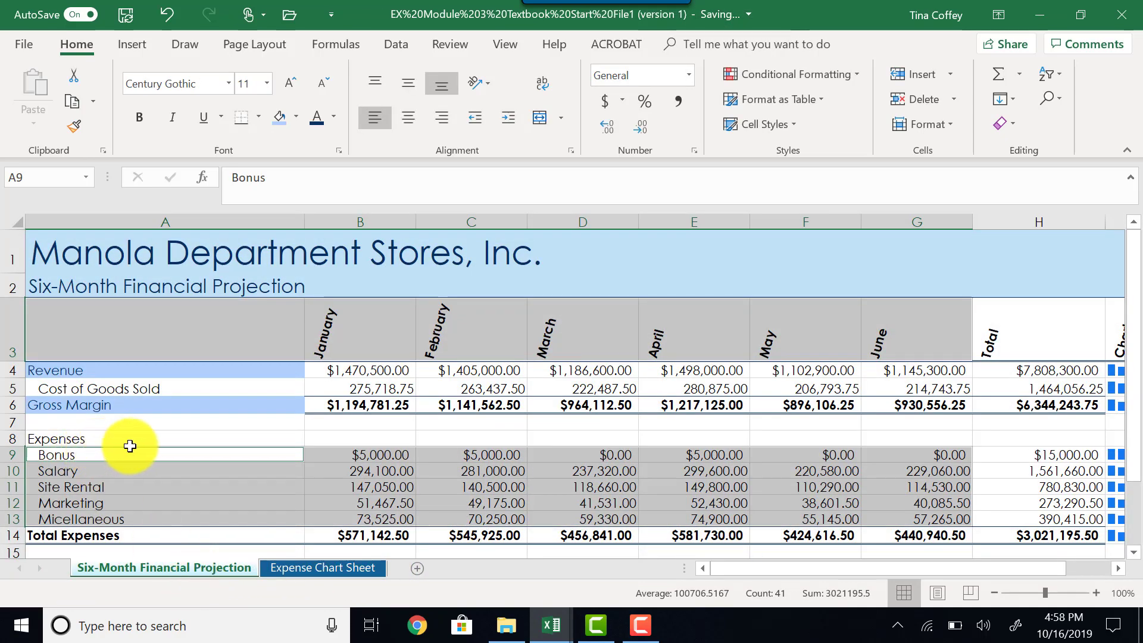
Group both sheets and spell-check from cell A1, ignoring Manola once and correcting both Micellaneous entries to Miscellaneous.
click(52, 244)
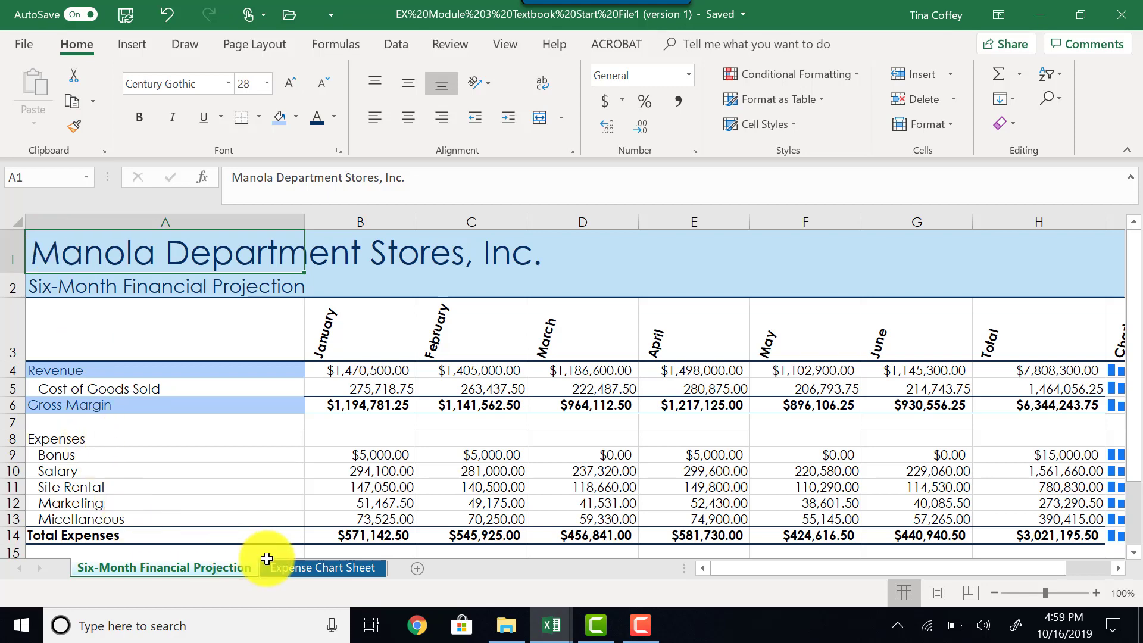
ctrl+click(281, 570)
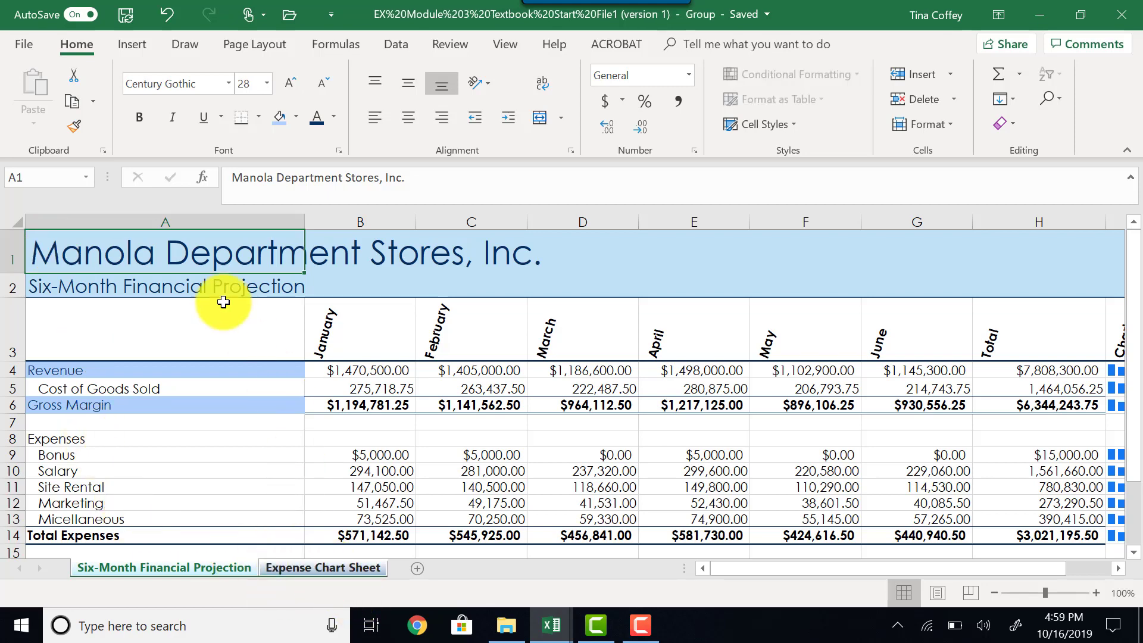
click(434, 47)
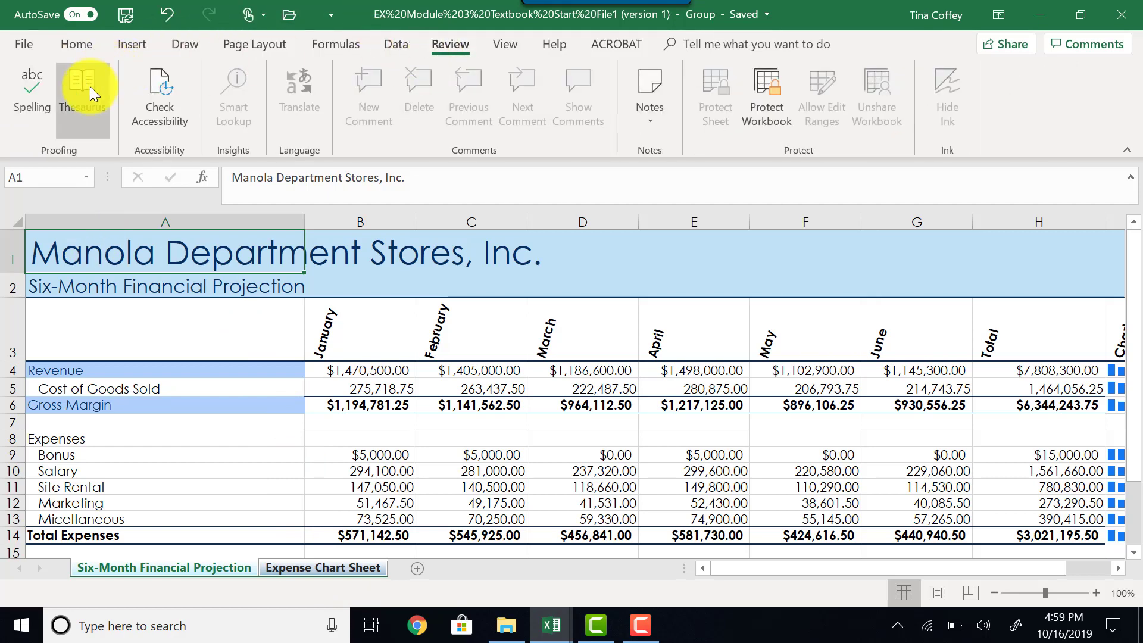
click(35, 89)
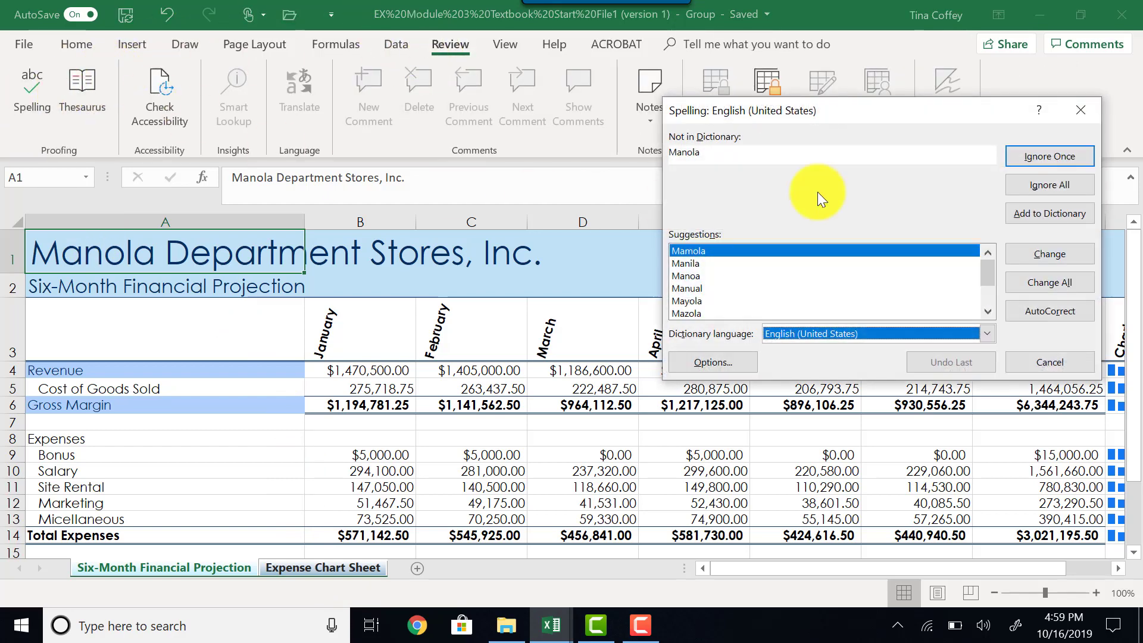
click(1037, 156)
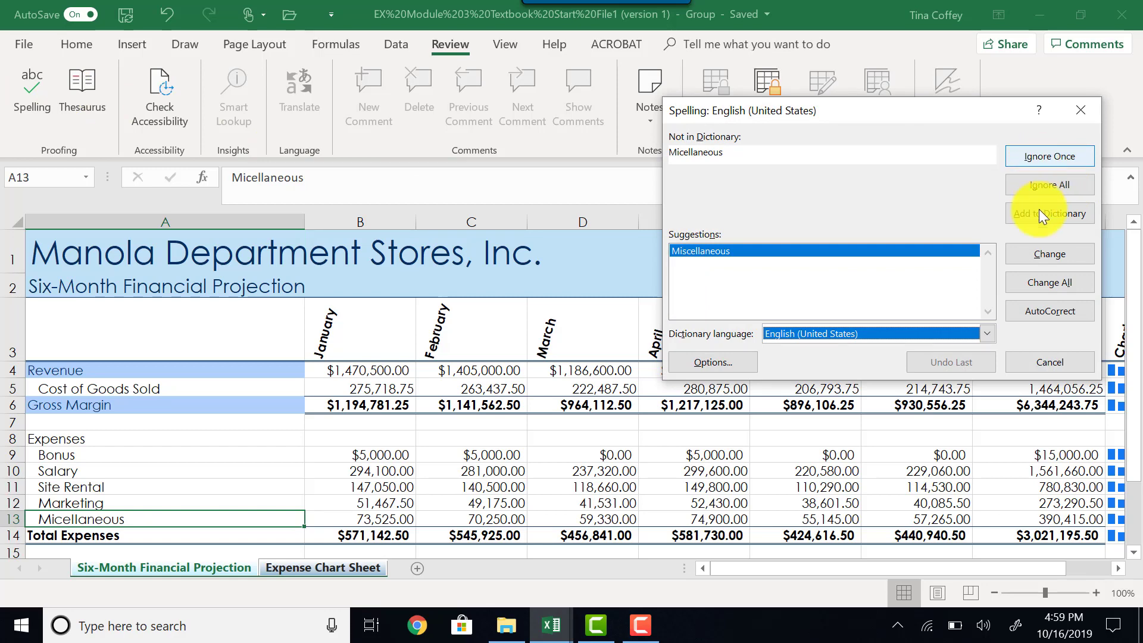
click(1056, 255)
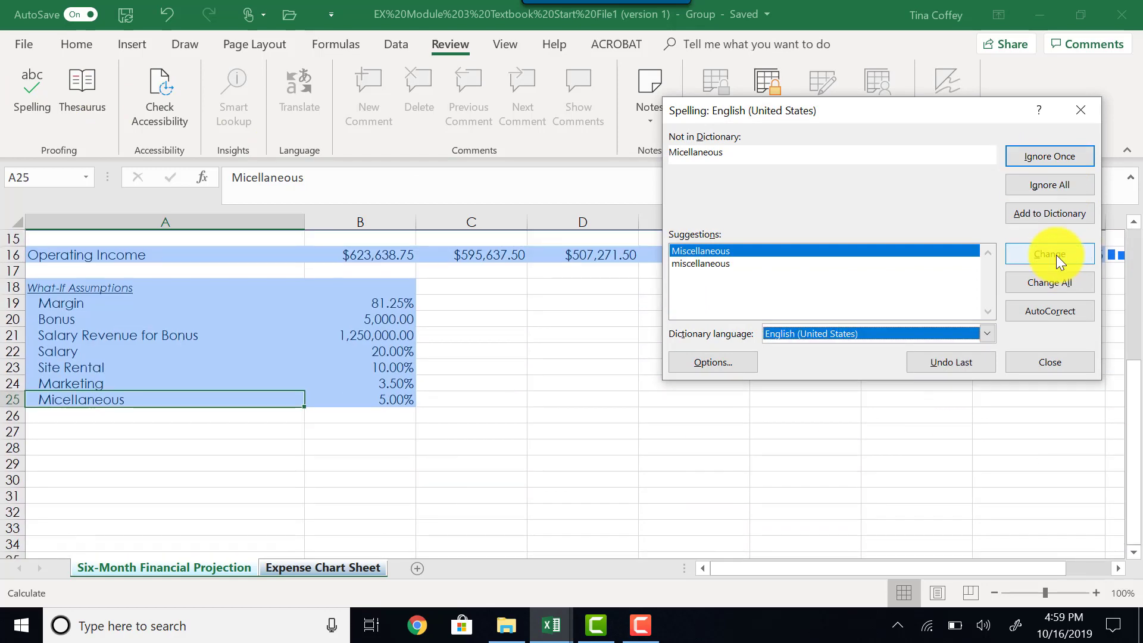
click(1056, 255)
click(587, 361)
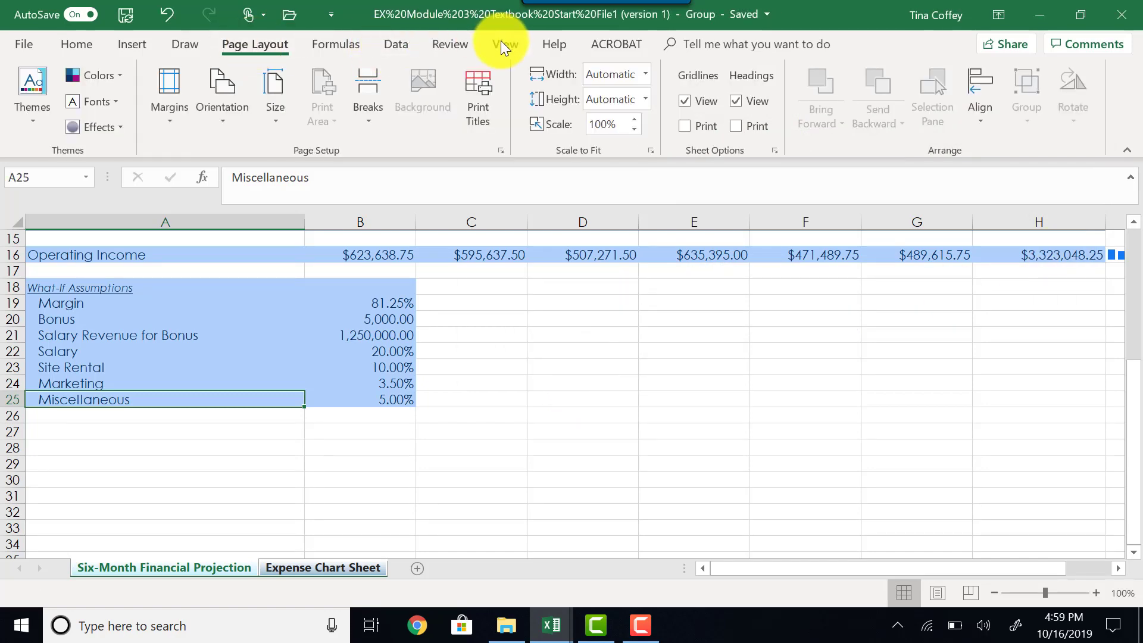
Set the worksheet's zoom magnification to 75%.
click(503, 43)
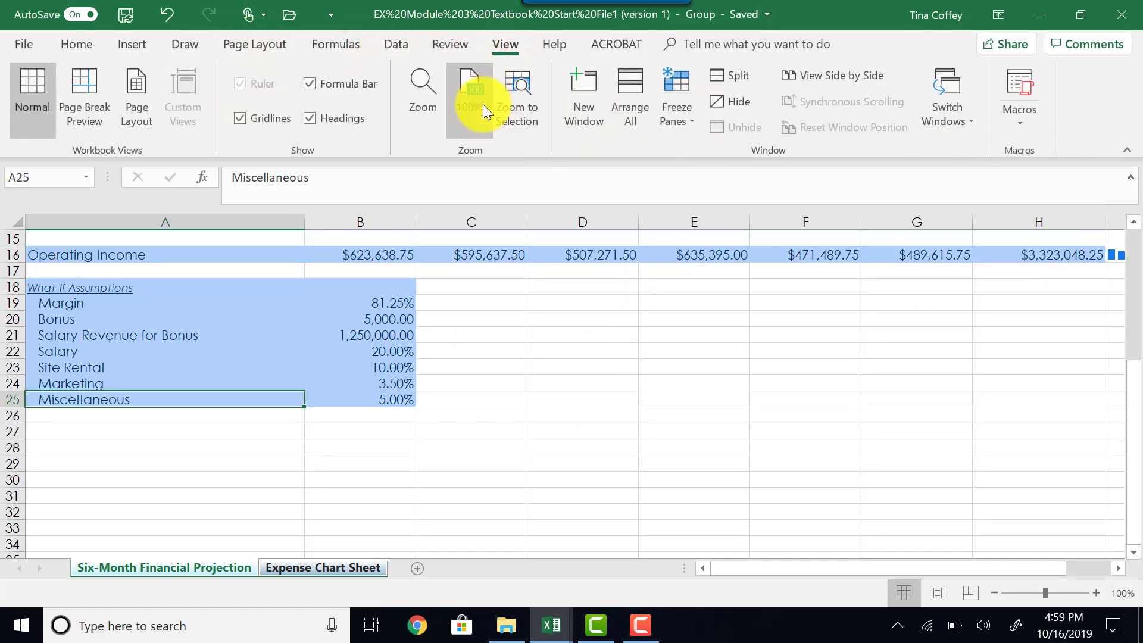
click(468, 121)
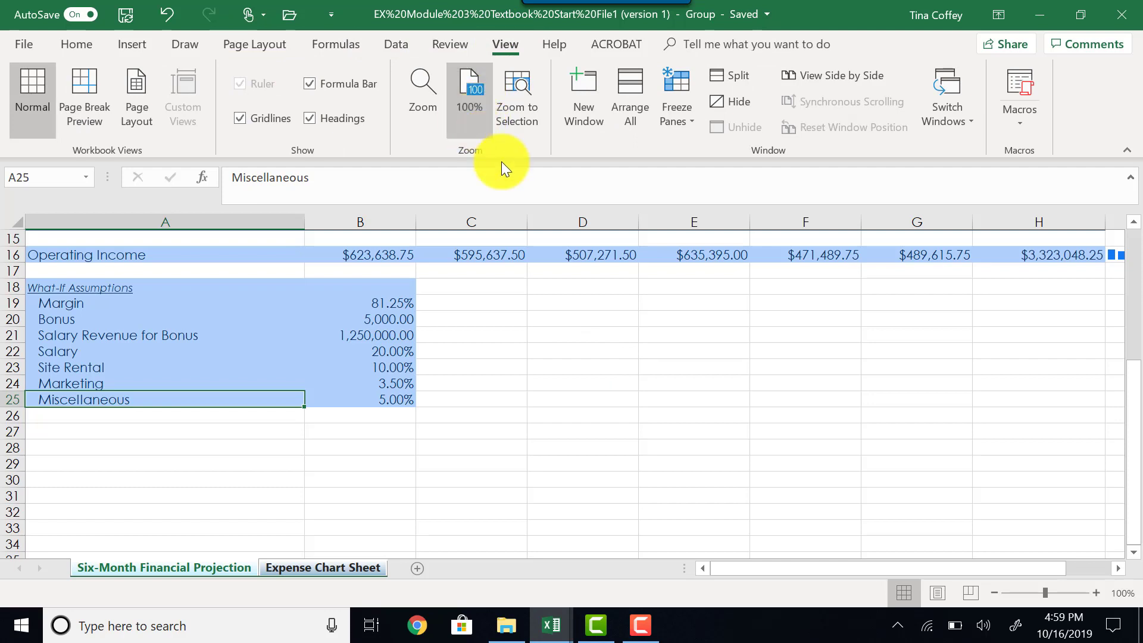
click(444, 113)
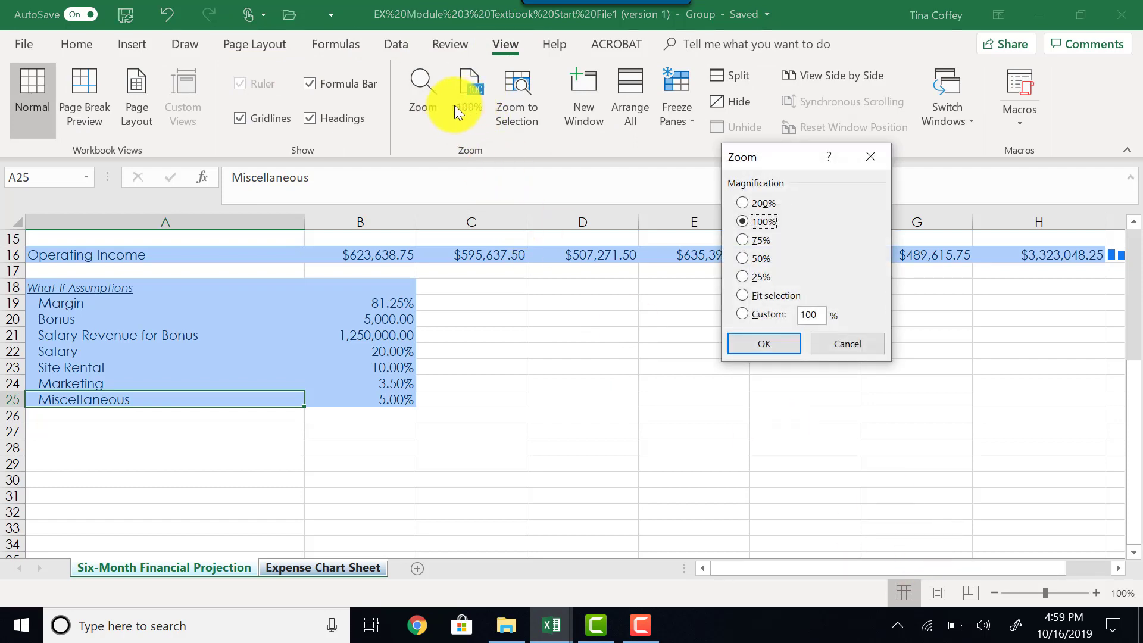
click(762, 238)
click(772, 346)
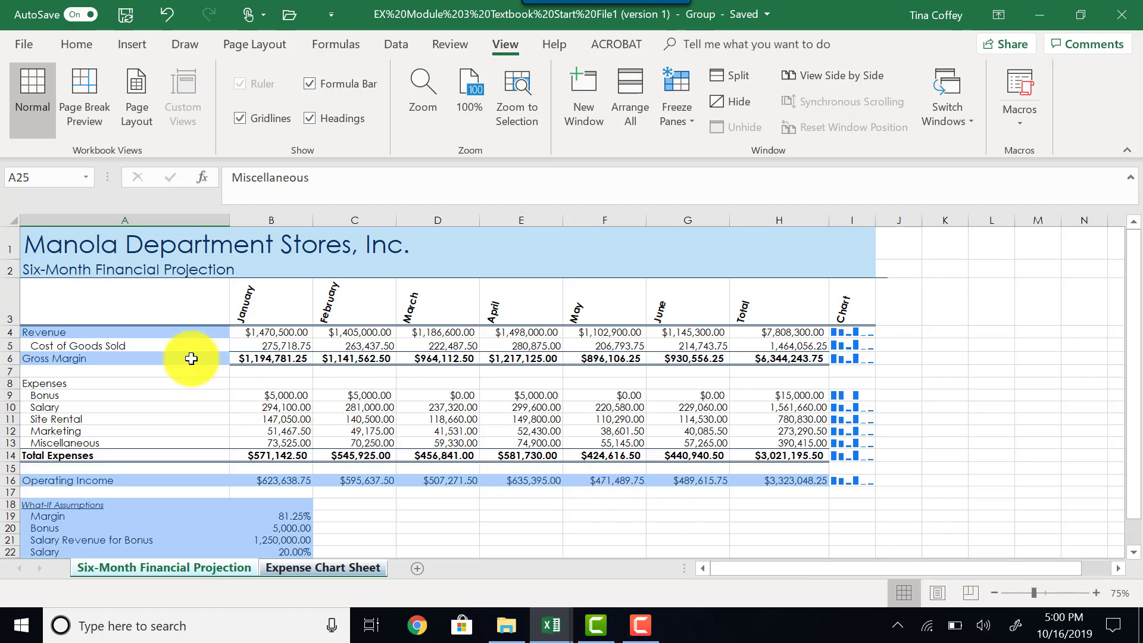
Split the window into four panes at cell E8 and scroll the panes to try them out.
click(513, 397)
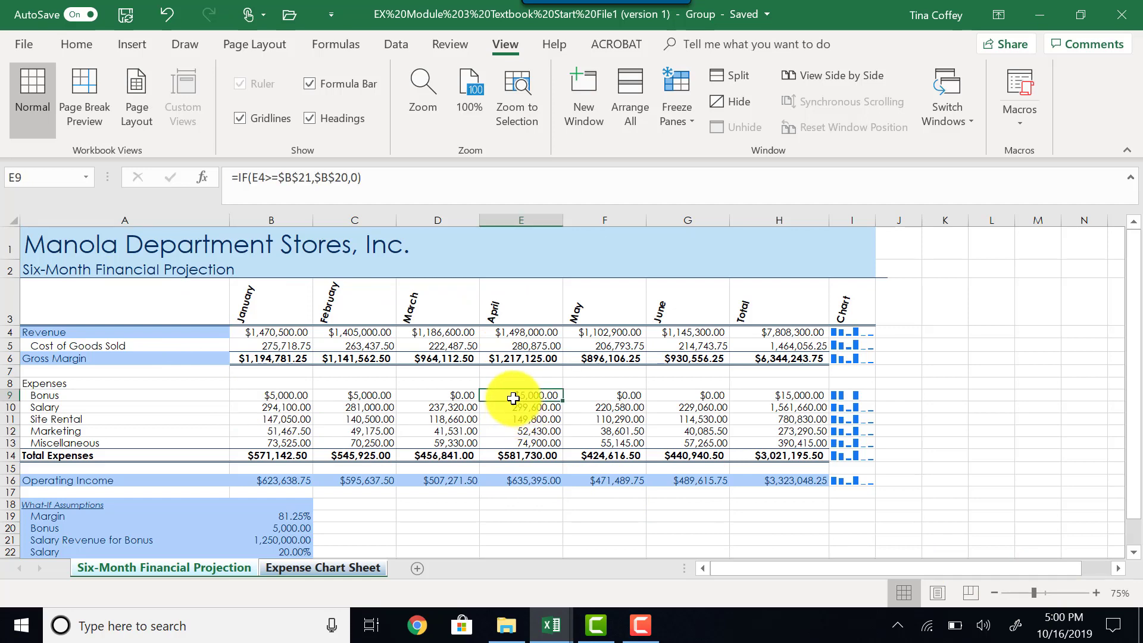
click(512, 381)
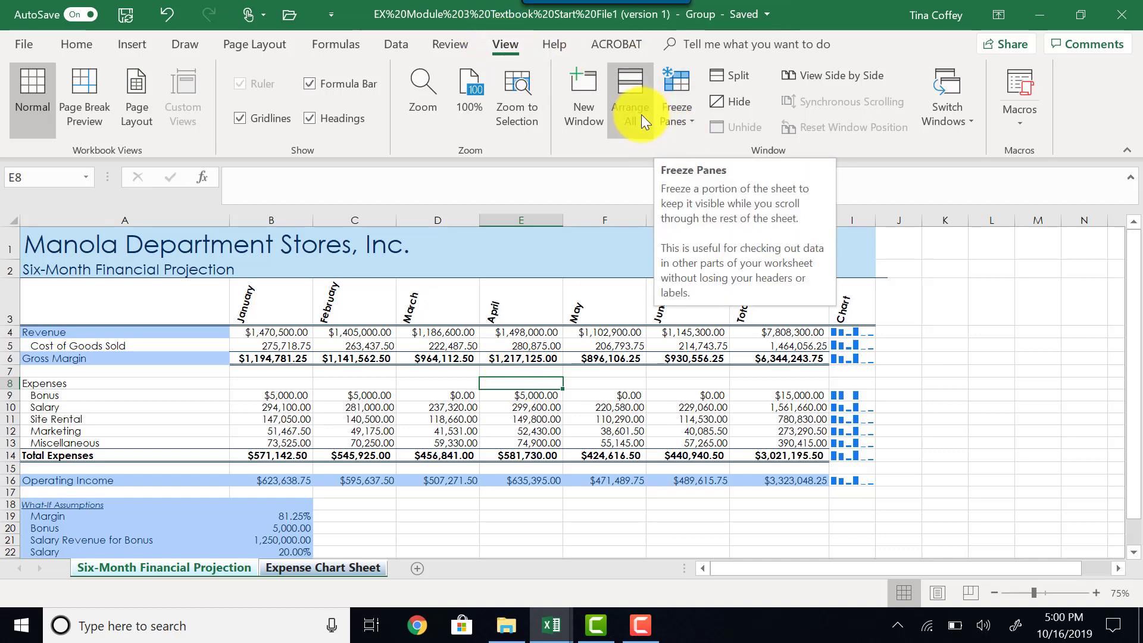
click(719, 80)
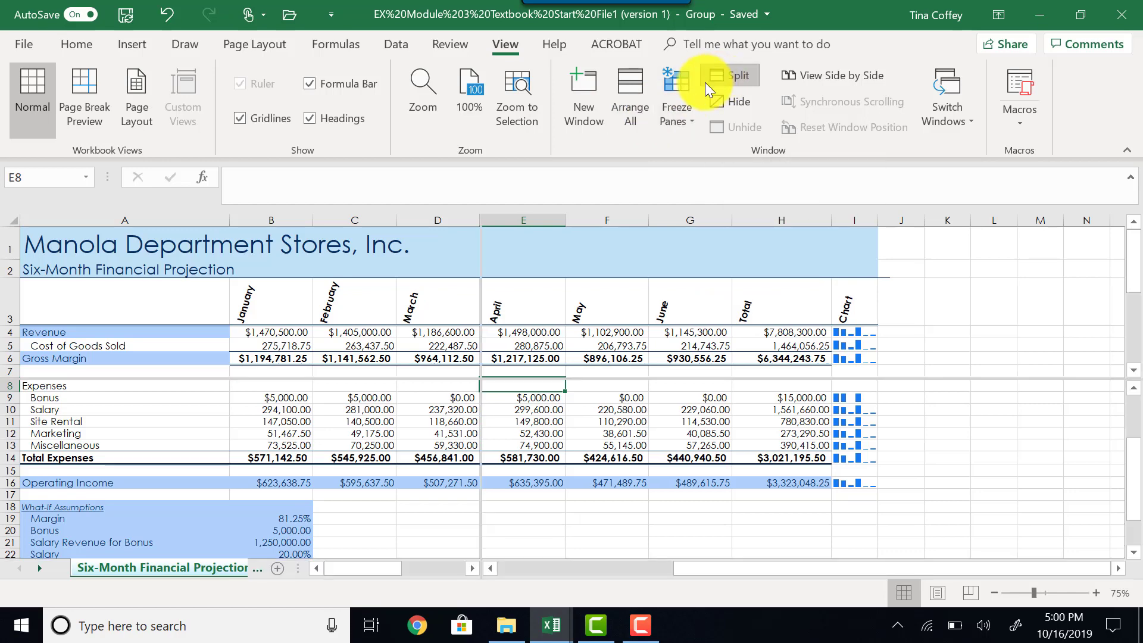
scroll(585, 310, down, 2)
scroll(585, 310, up, 2)
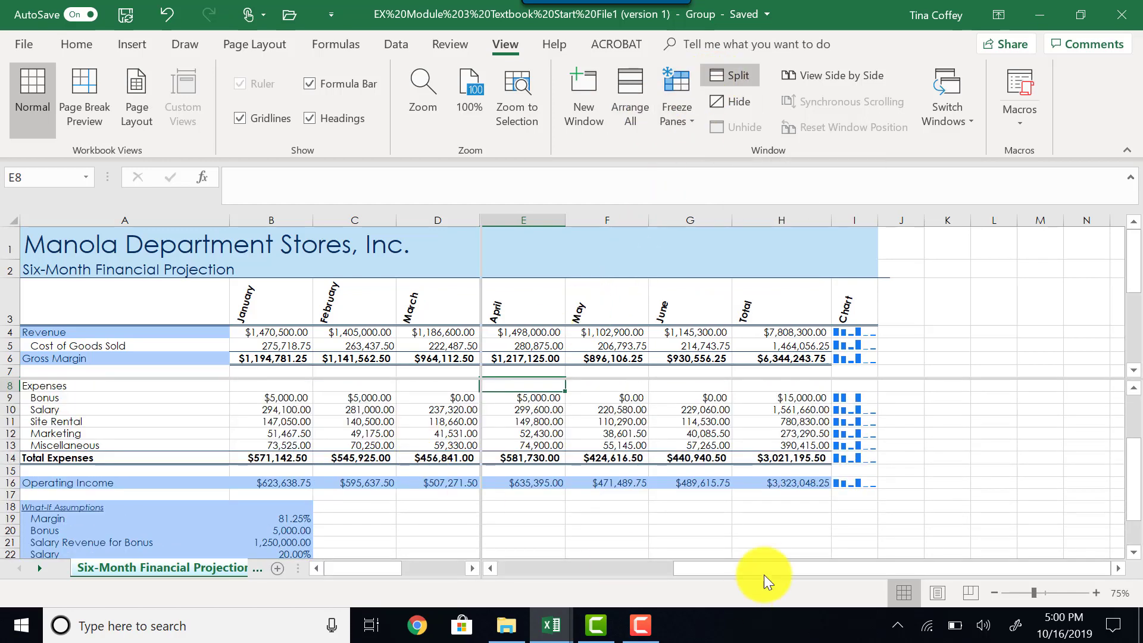
drag(380, 567, 349, 566)
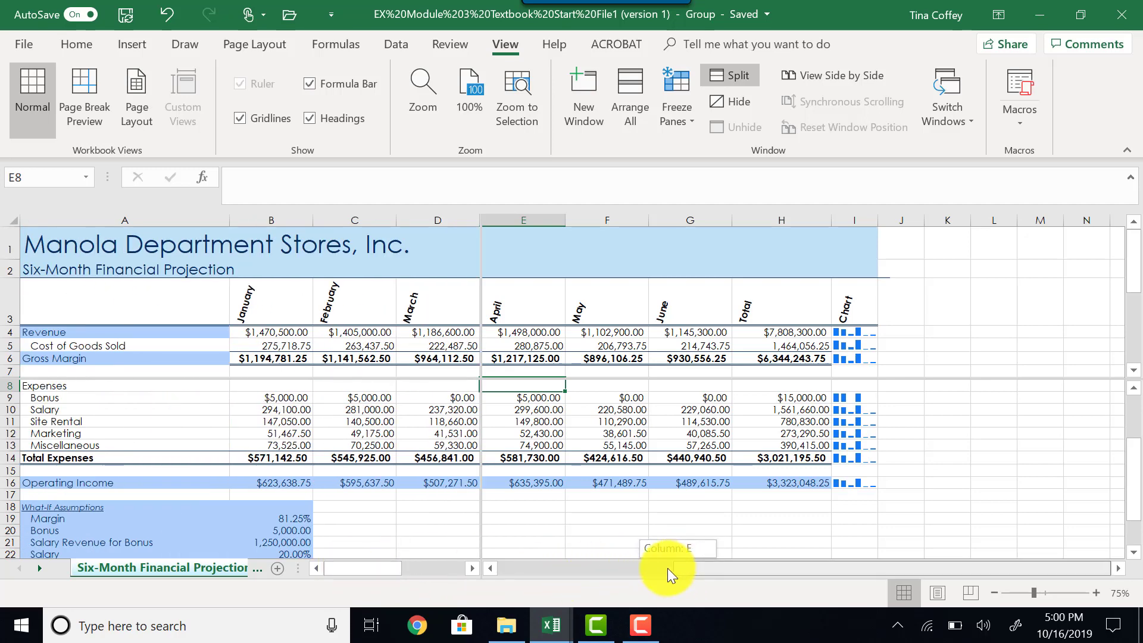
drag(666, 568, 641, 567)
mouse_move(1138, 280)
mouse_down()
mouse_move(1138, 294)
mouse_move(1138, 280)
mouse_up()
Return the worksheet zoom to 100% and remove the four-pane split.
click(1094, 592)
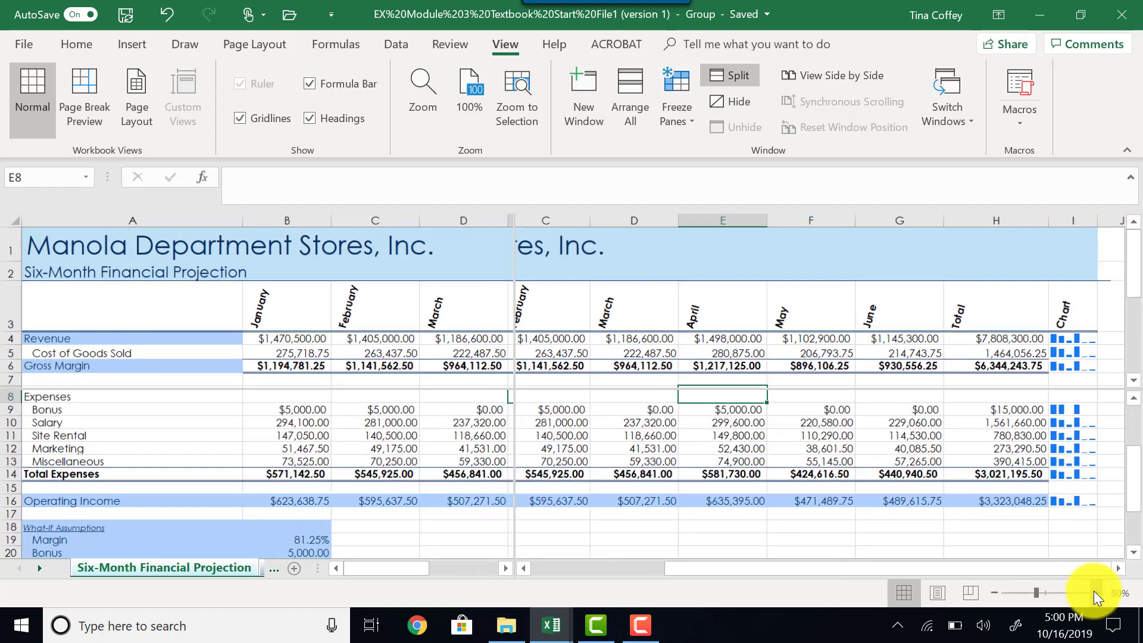
click(1094, 592)
click(1094, 591)
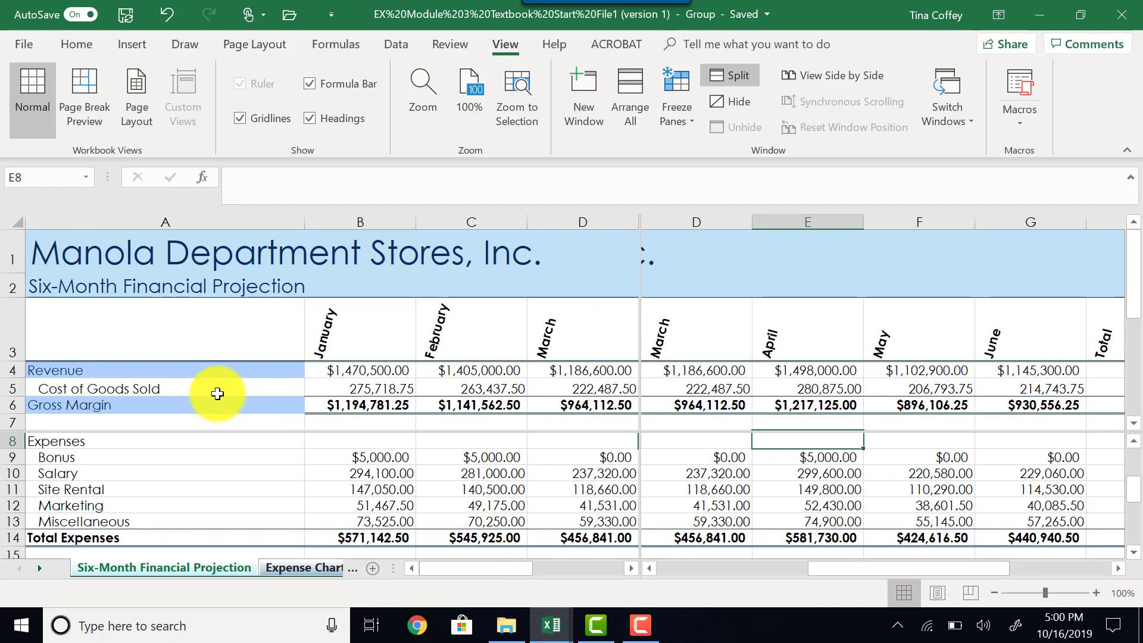
click(726, 73)
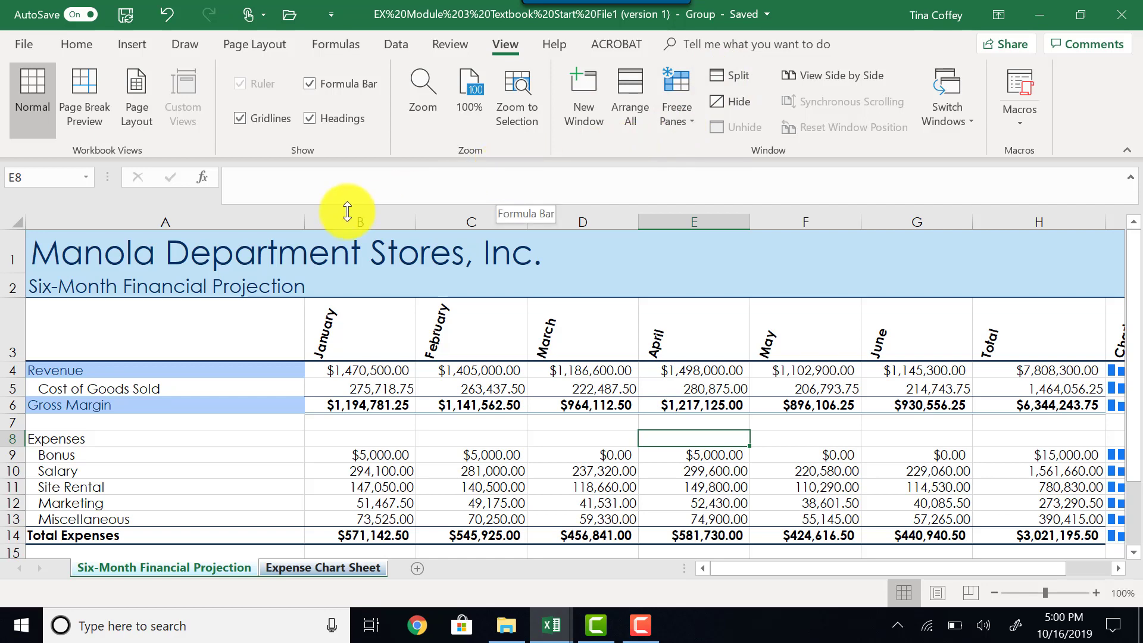
Freeze rows 1 to 3 and column A using cell B4, and scroll the sheet to check the frozen headings.
click(316, 369)
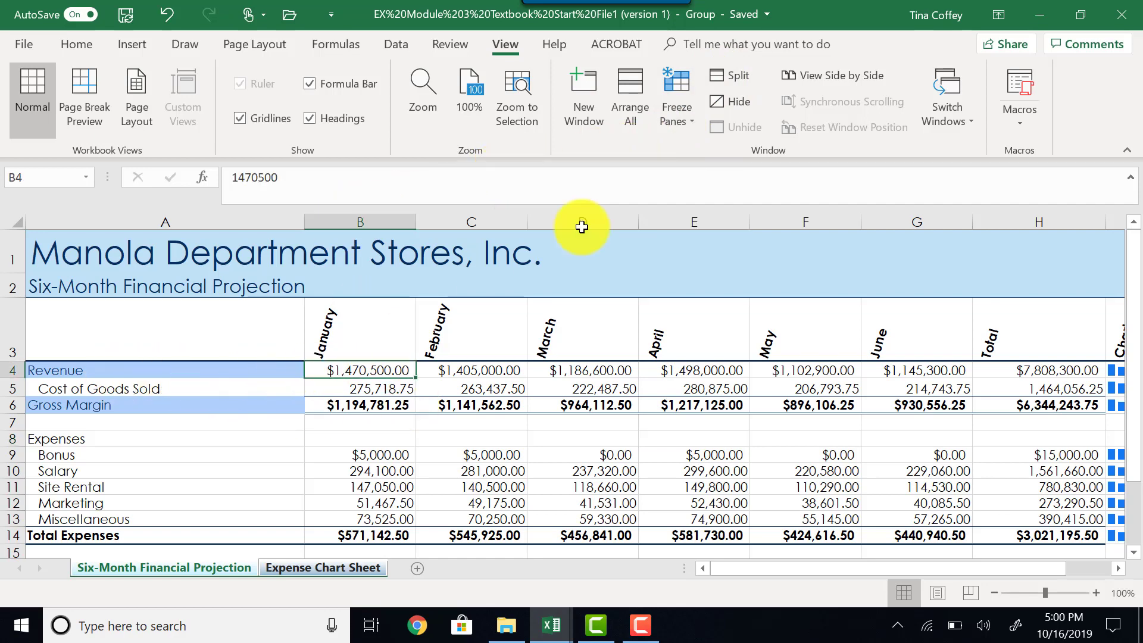
click(670, 126)
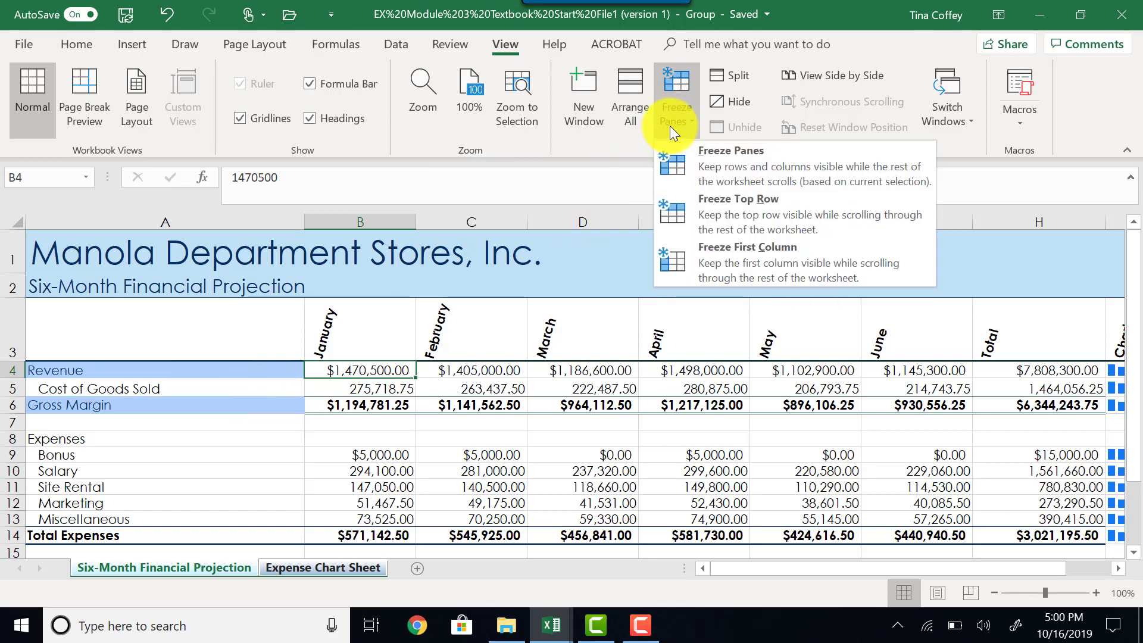
click(682, 153)
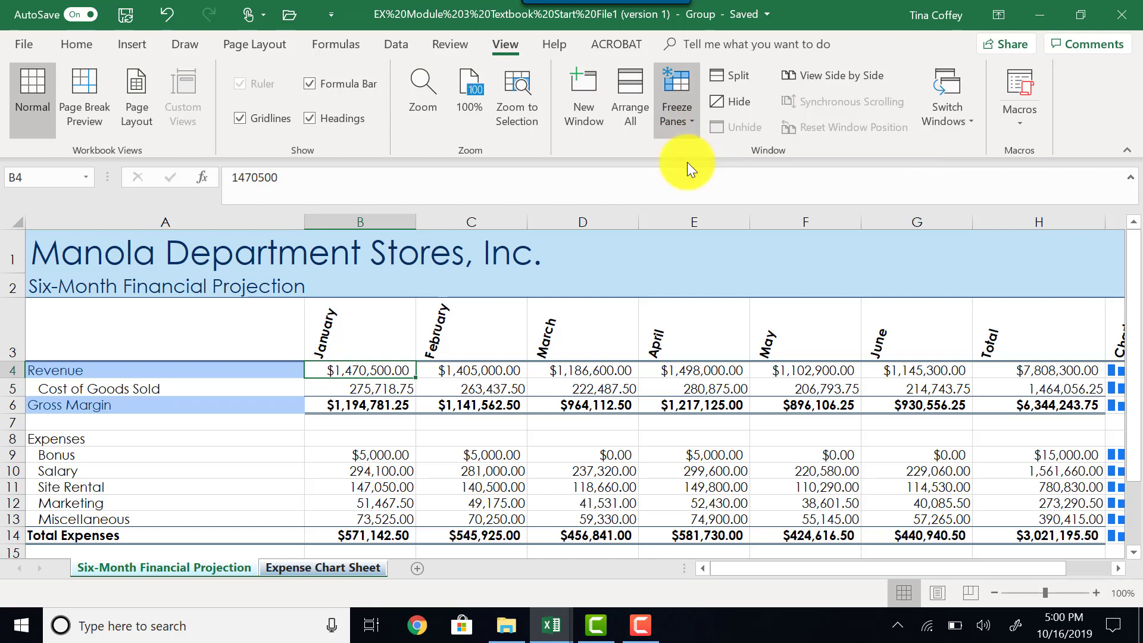
scroll(354, 332, down, 2)
scroll(354, 333, up, 2)
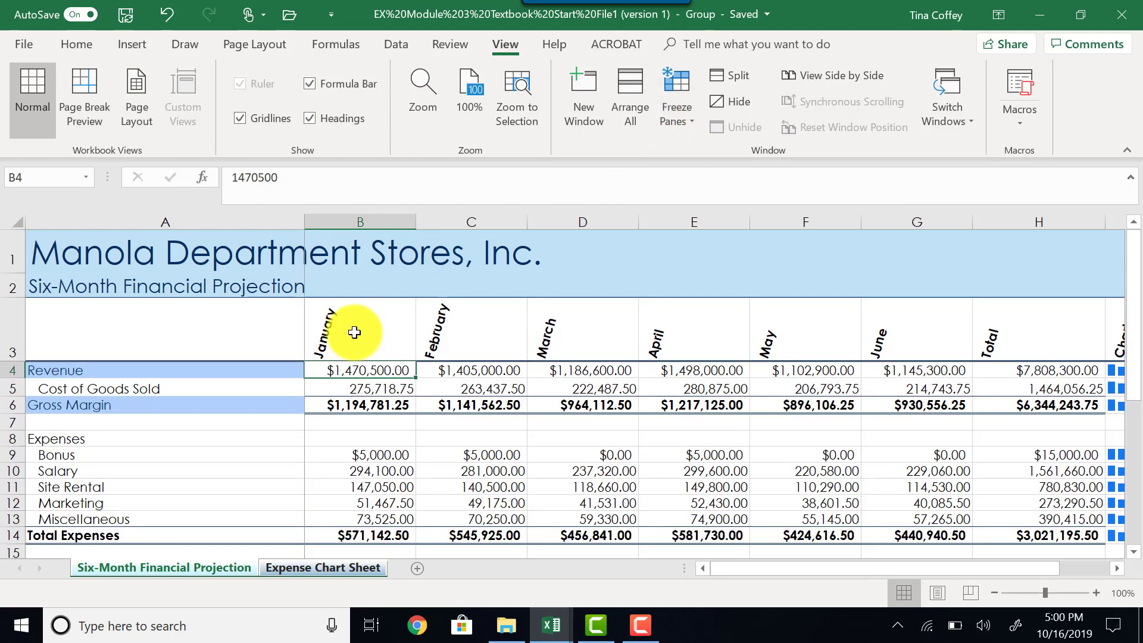
drag(808, 570, 733, 570)
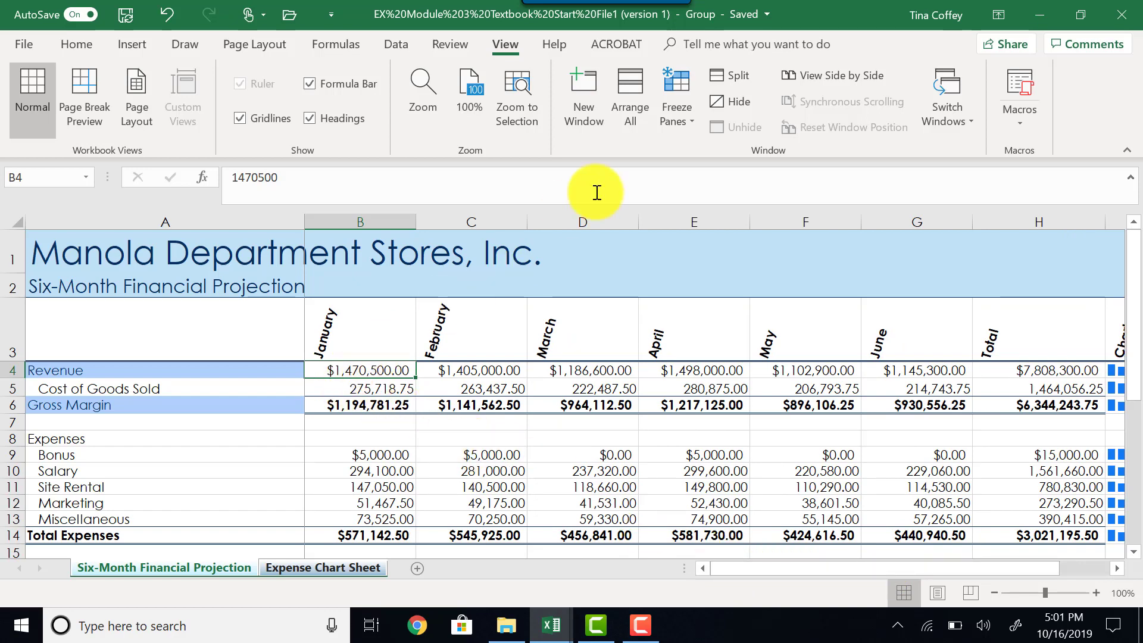
Unfreeze the worksheet's panes.
click(683, 117)
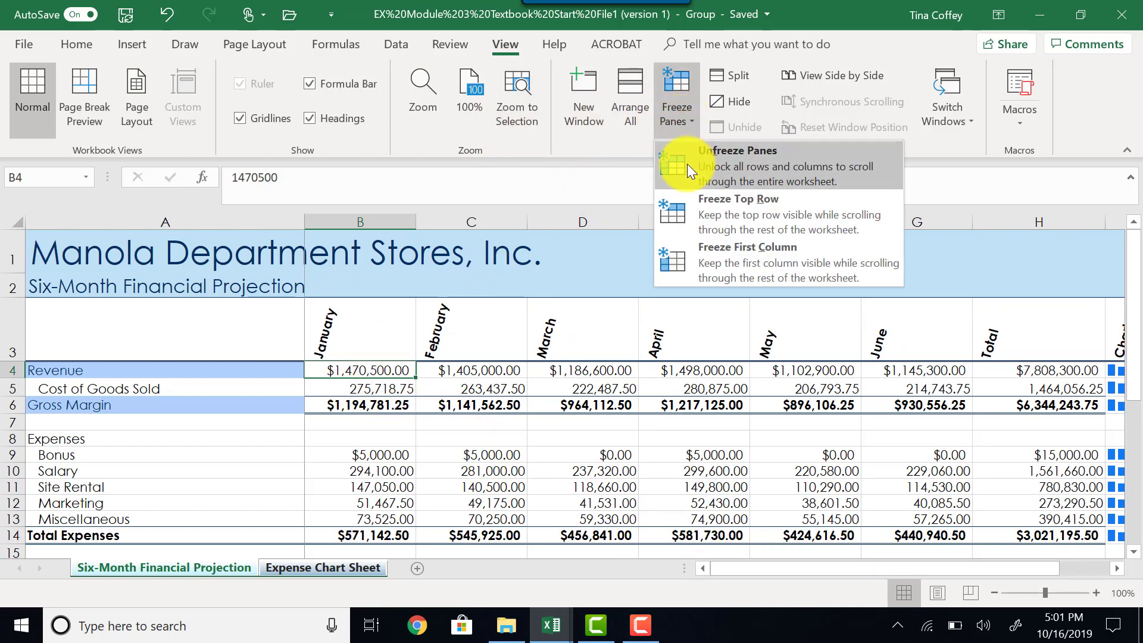
click(688, 162)
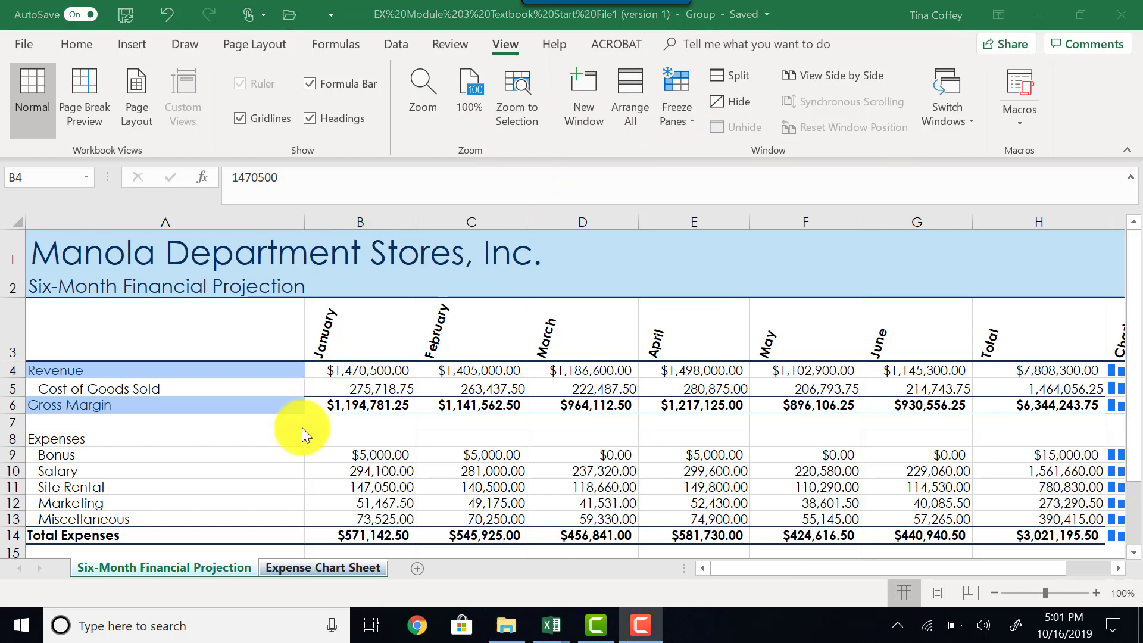
Split the window into two horizontal panes at cell A7, with rows 4 to 6 showing above the split.
click(475, 459)
scroll(475, 455, down, 6)
scroll(475, 448, up, 2)
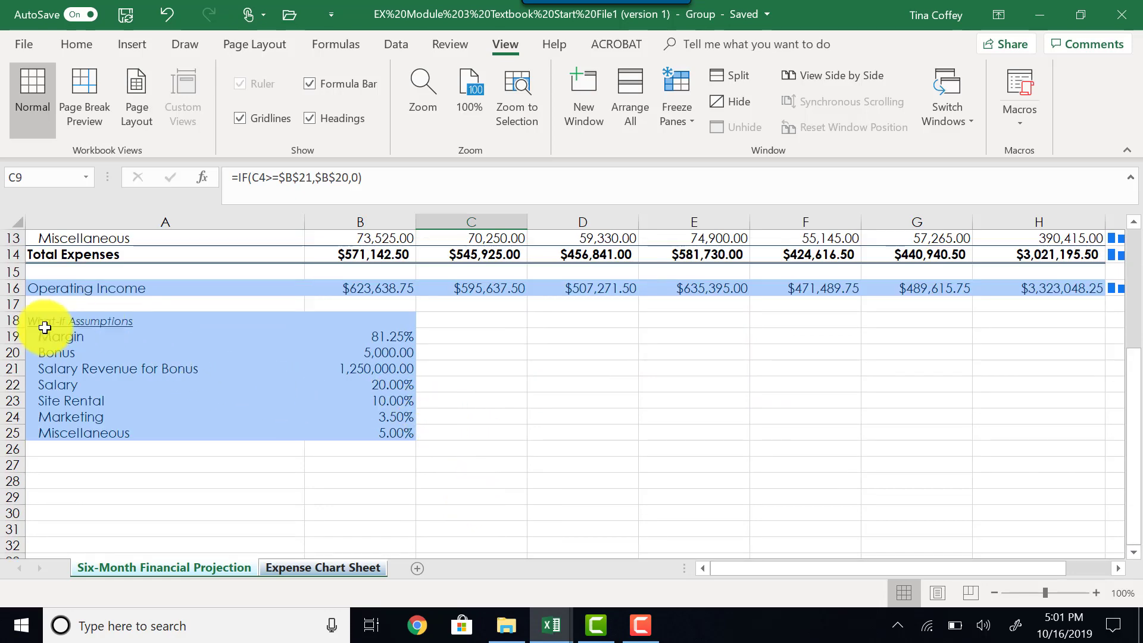
scroll(264, 378, up, 4)
scroll(263, 378, down, 1)
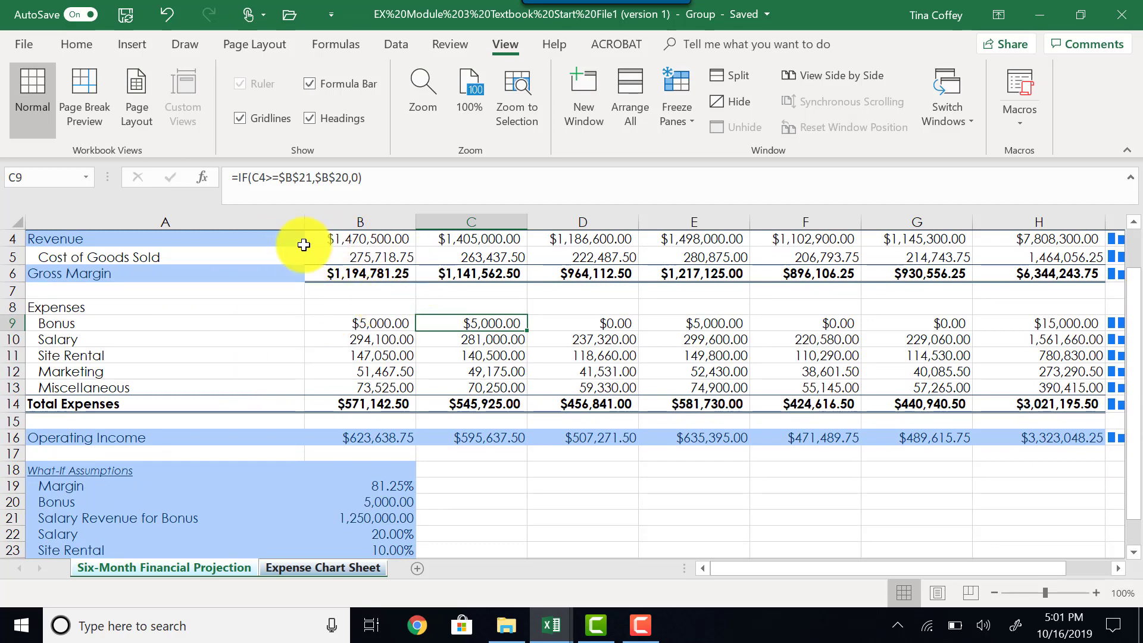
click(84, 292)
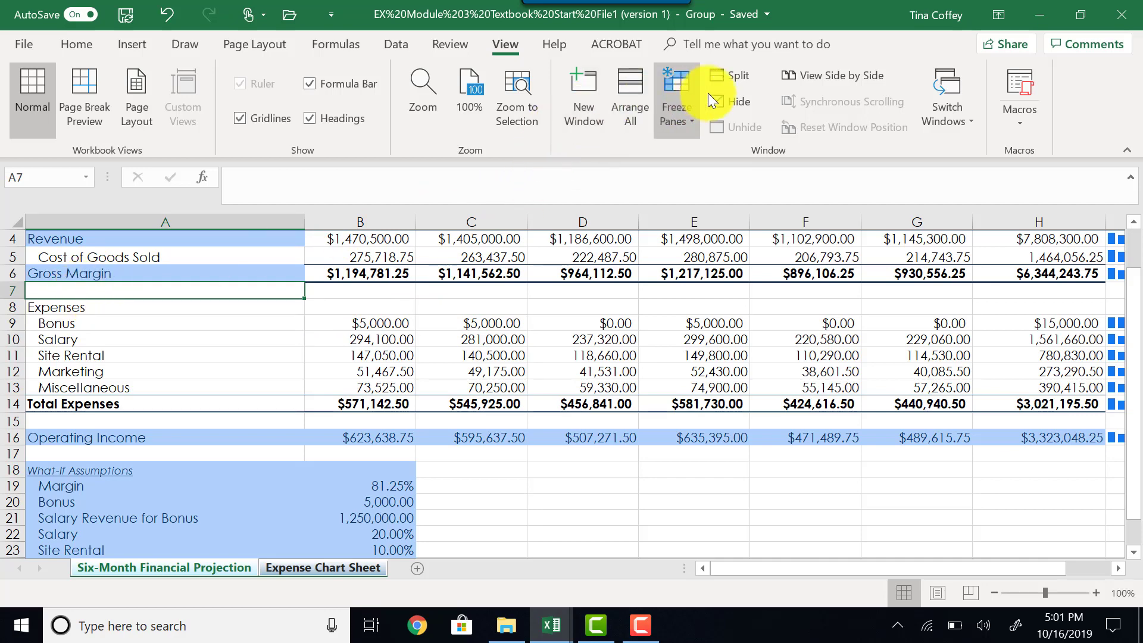
click(719, 77)
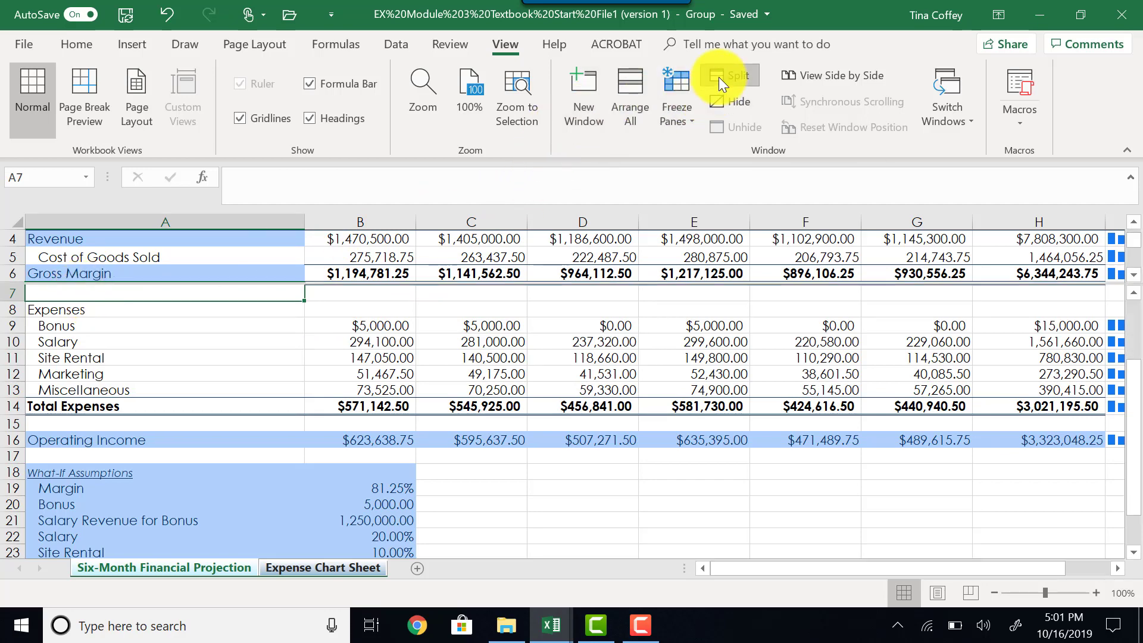
scroll(262, 388, down, 1)
scroll(262, 388, up, 1)
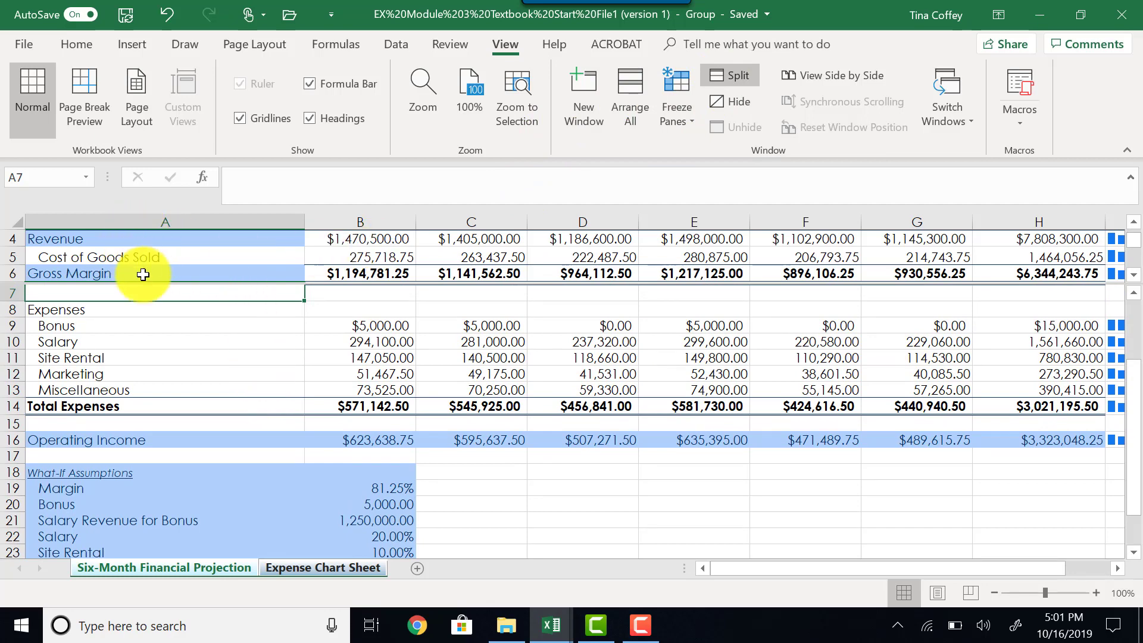
Set the Salary what-if assumption in cell B22 to 25%.
key(Down)
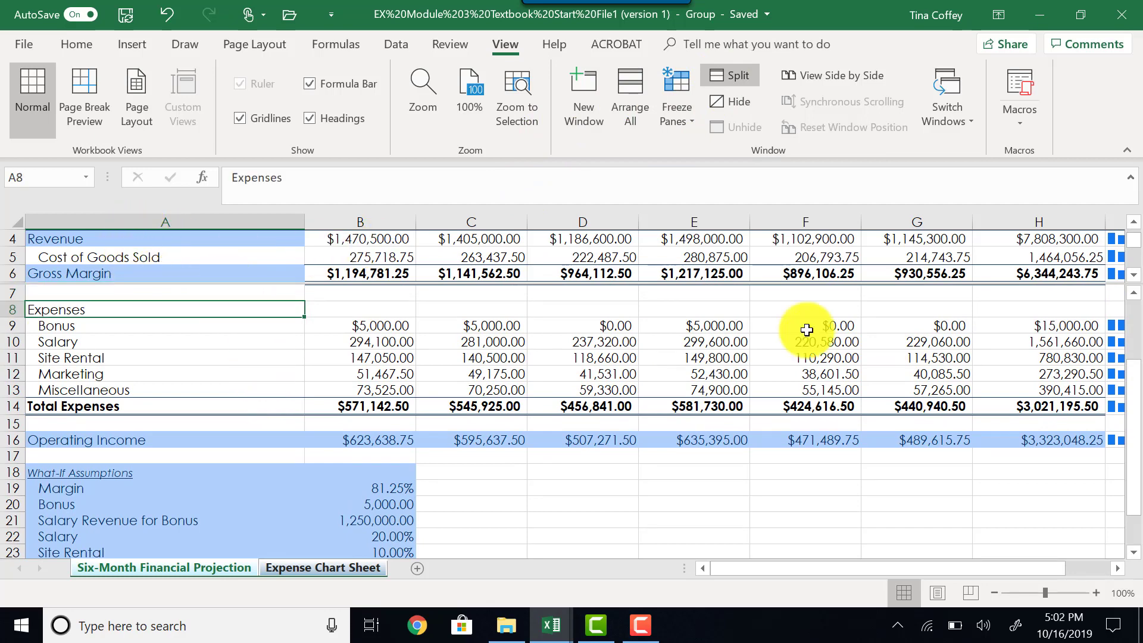
click(1133, 552)
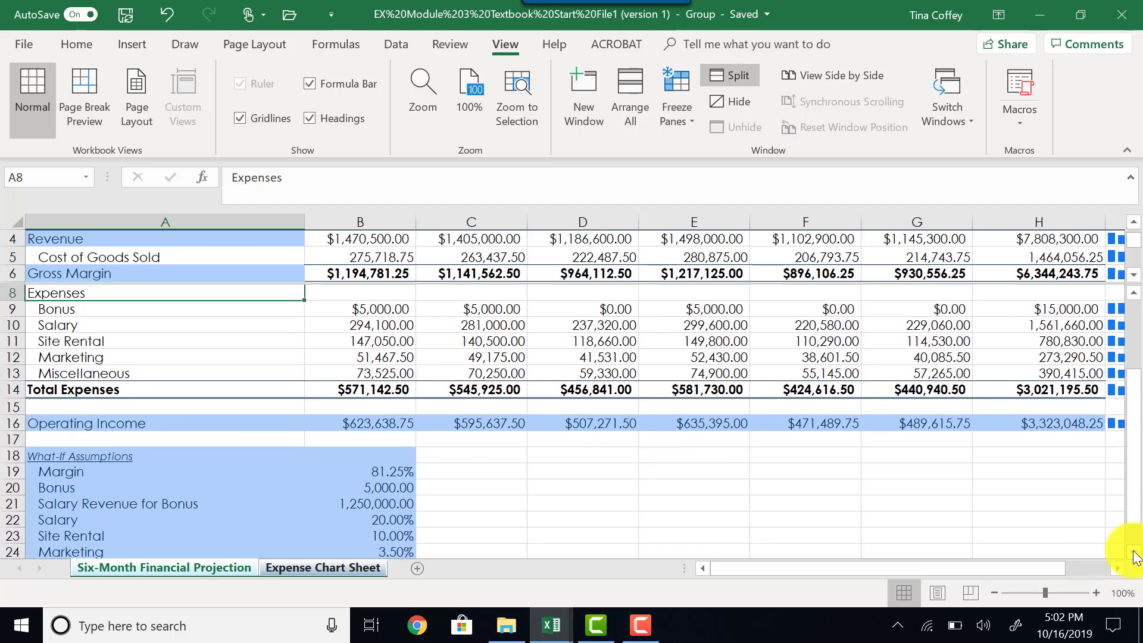
click(1133, 552)
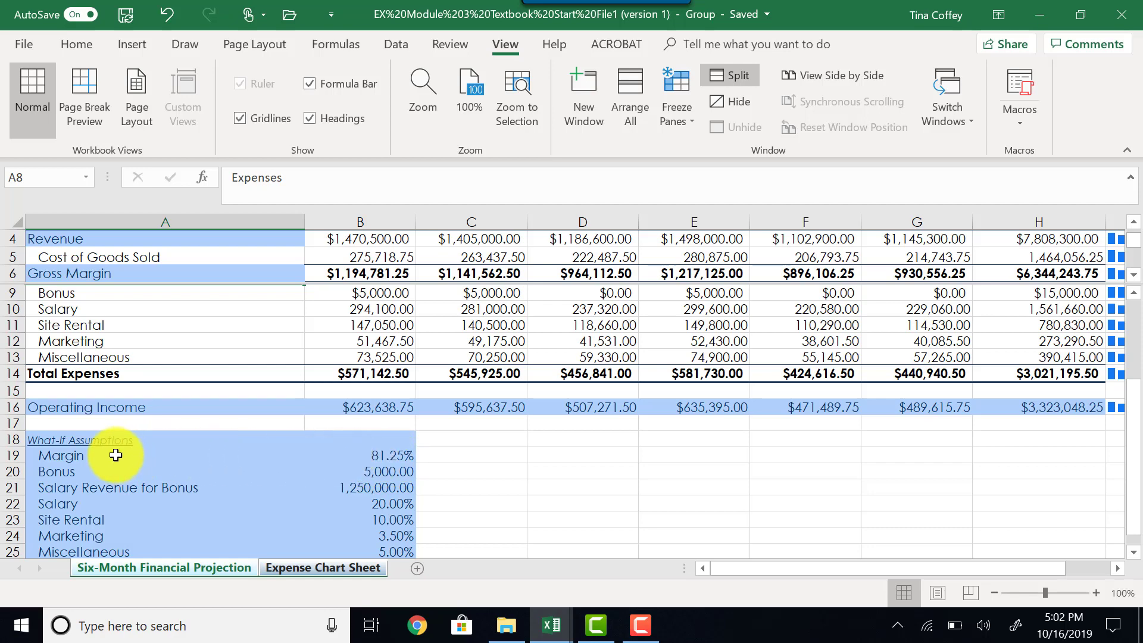
click(381, 504)
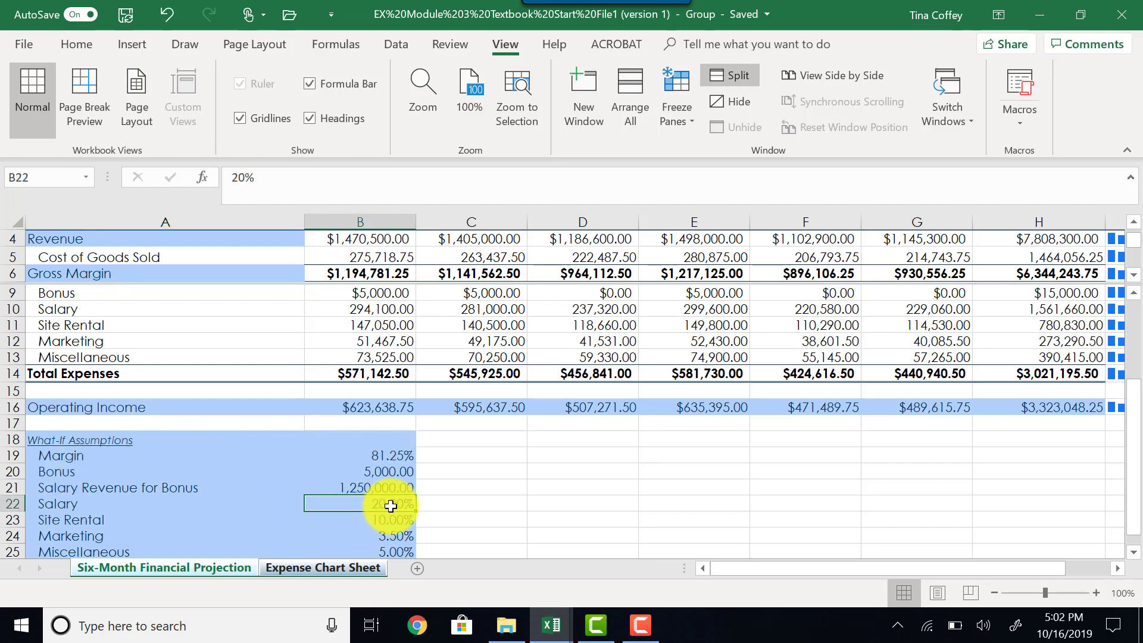
text(2)
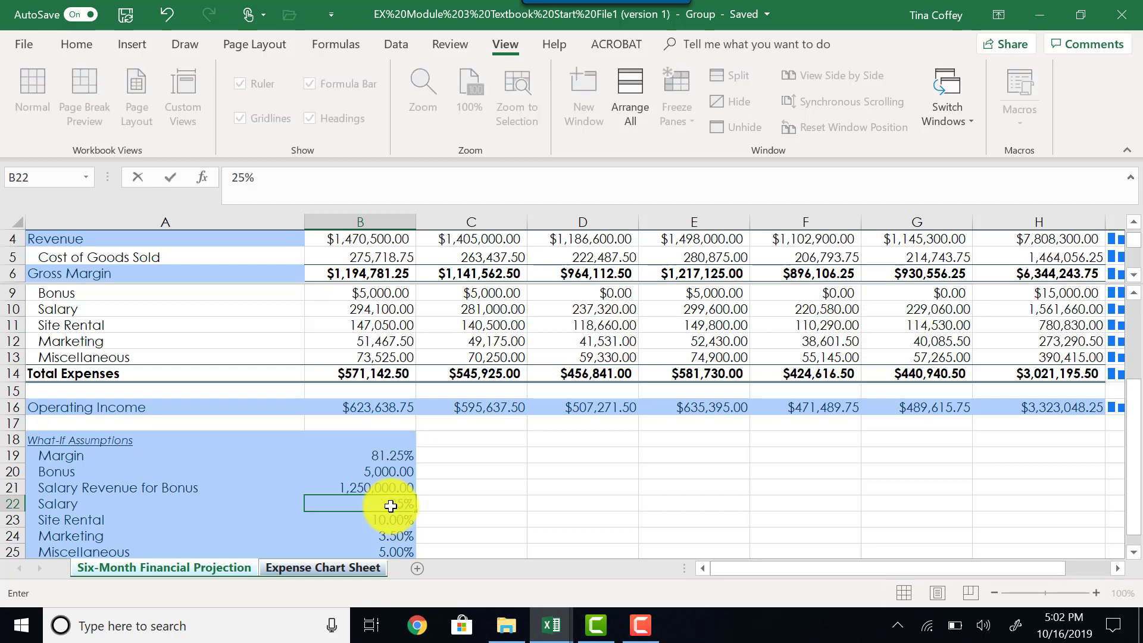
key(Return)
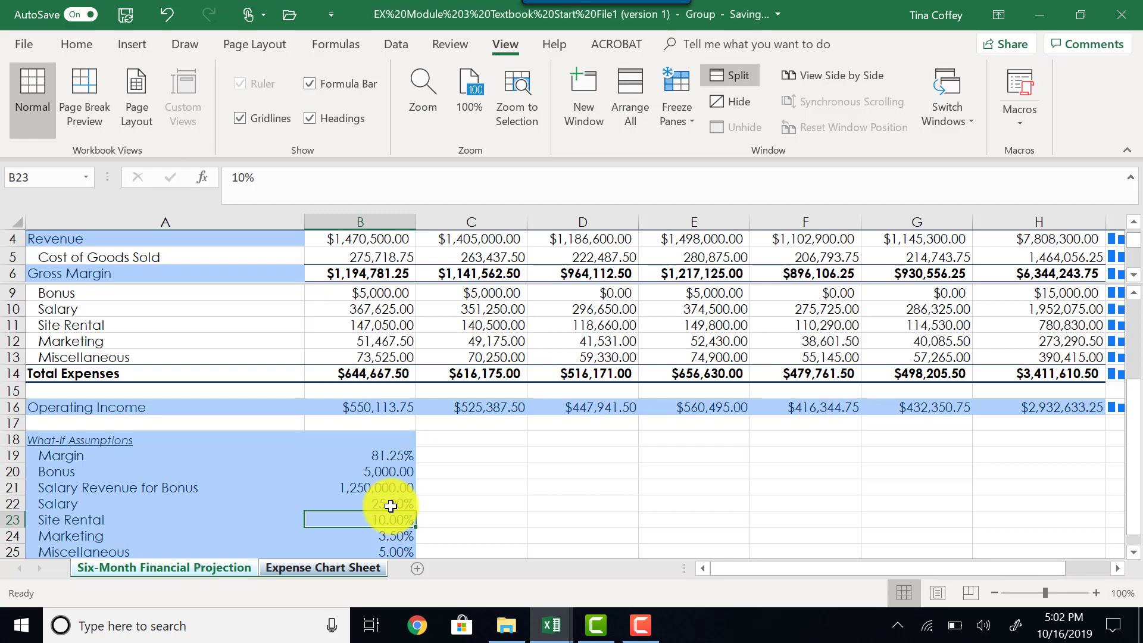
Set the Miscellaneous what-if assumption in cell B25 to 3.50%.
click(360, 552)
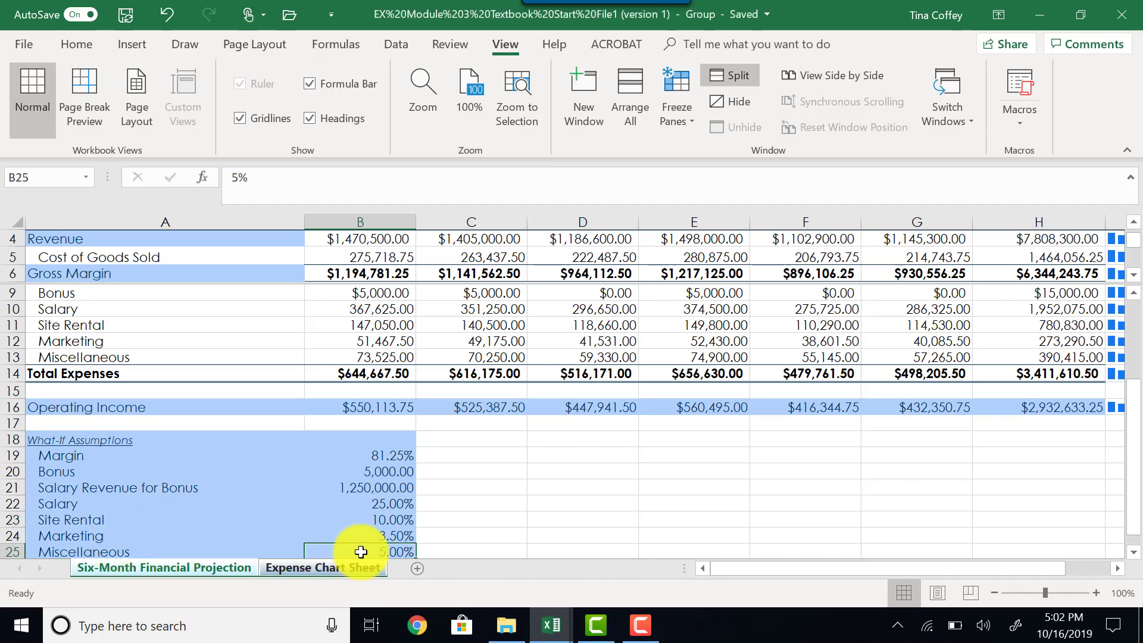
text(3.5)
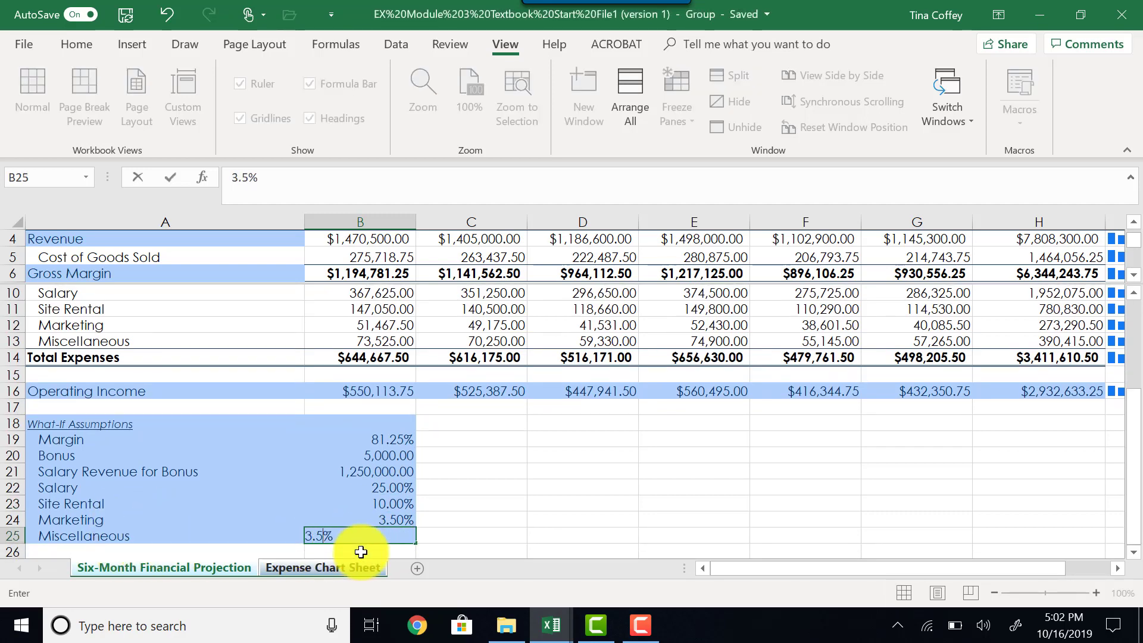
text(0)
key(Return)
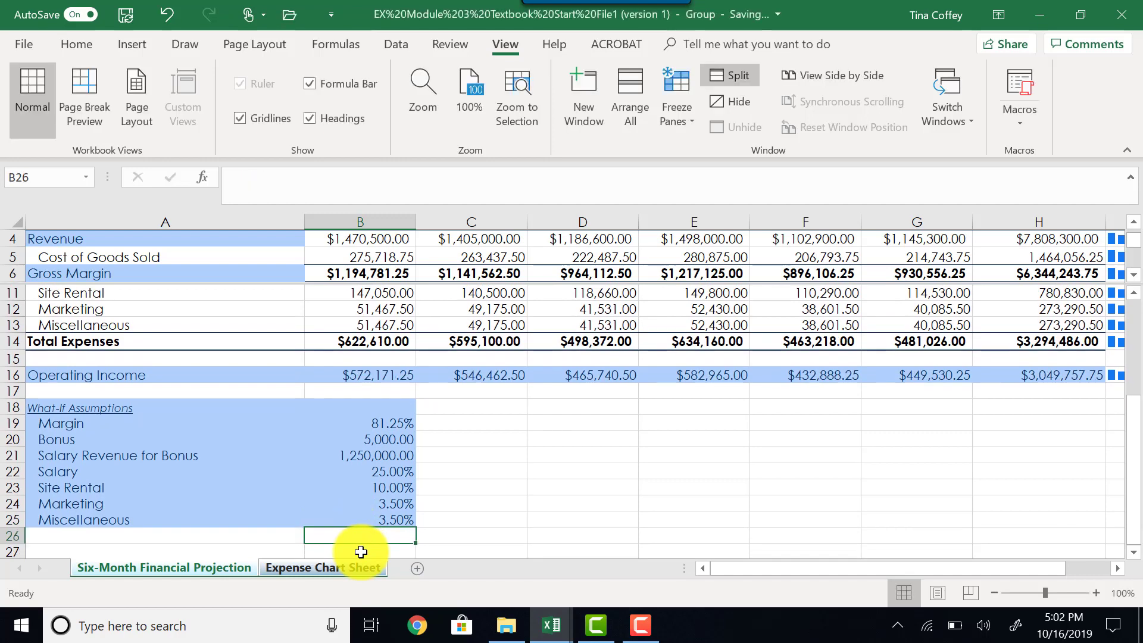
Try overwriting January's operating income formula in cell B16 with 3,042,257.75.
scroll(357, 434, up, 2)
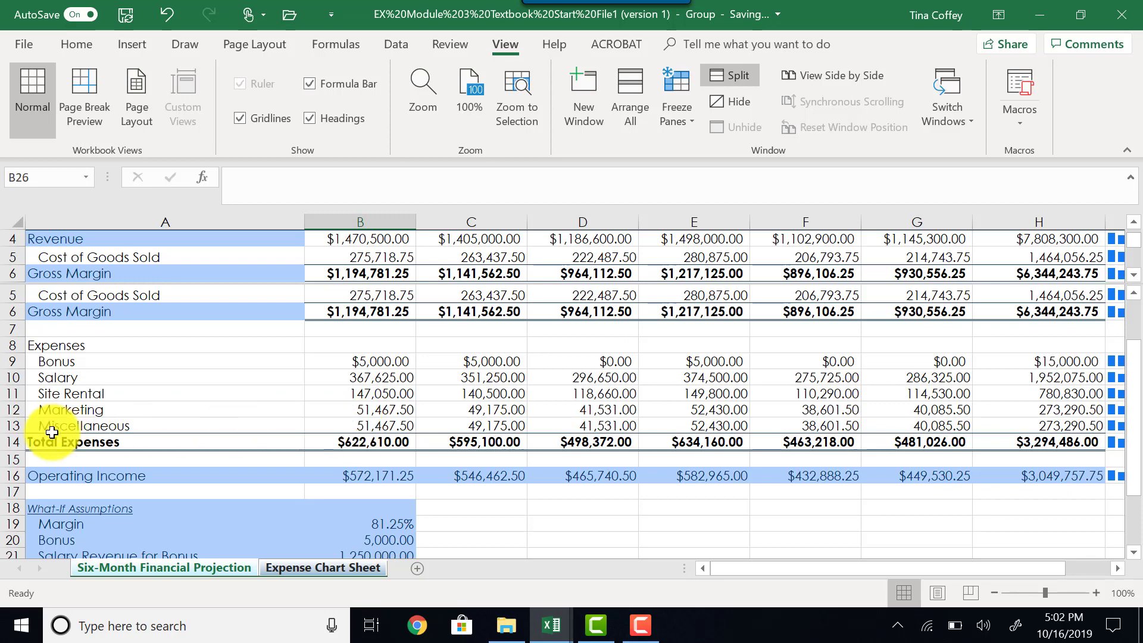
click(381, 476)
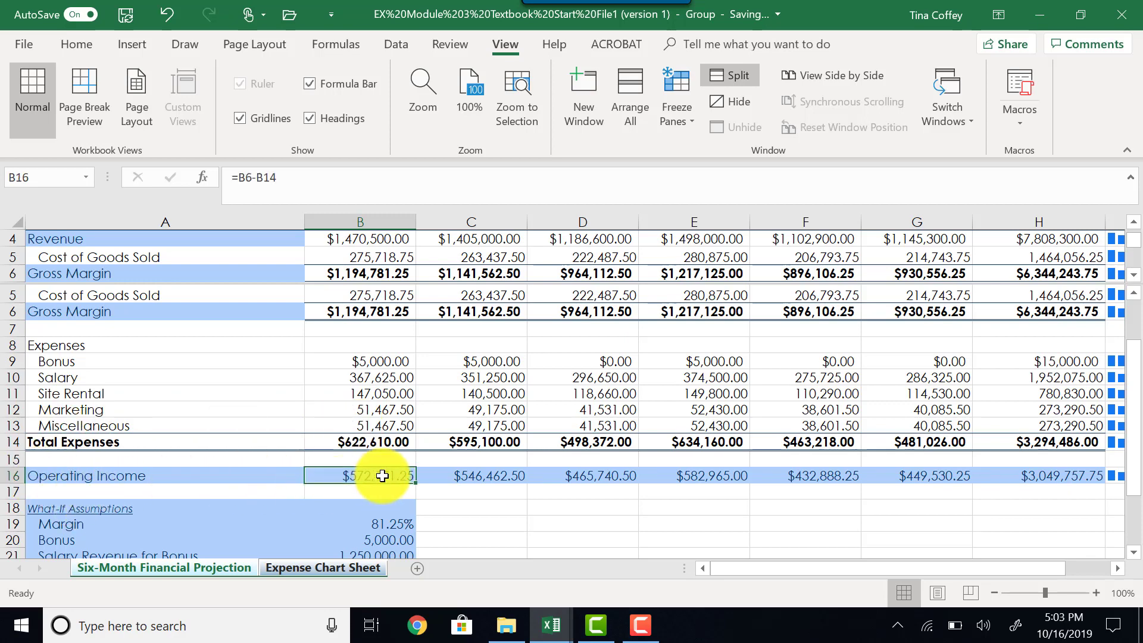
double_click(319, 476)
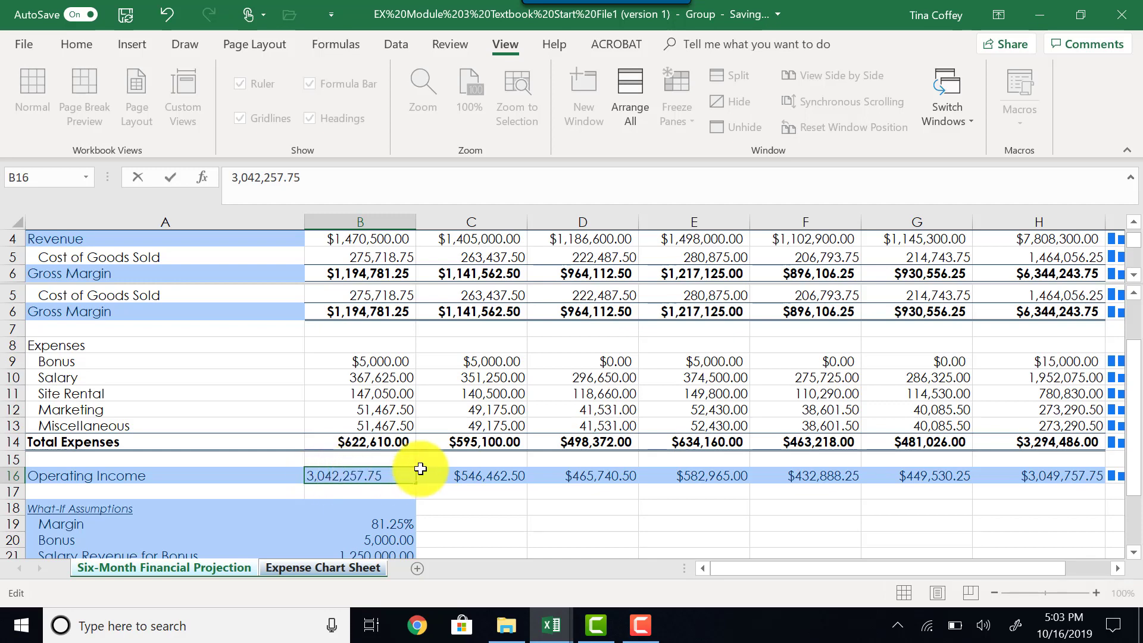
key(Return)
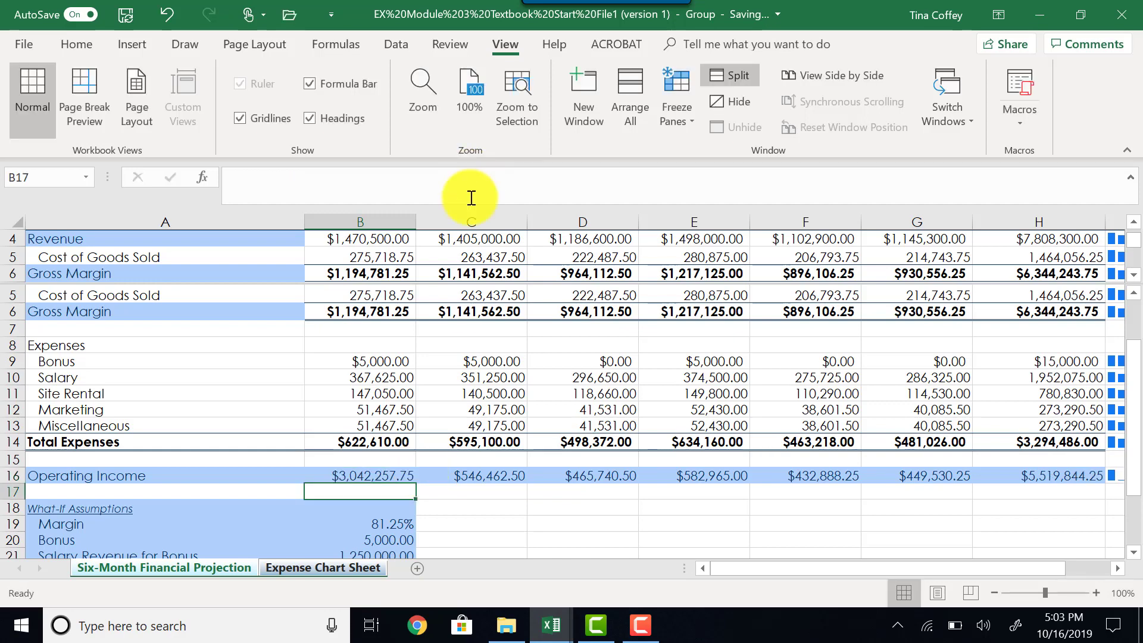
scroll(447, 272, up, 2)
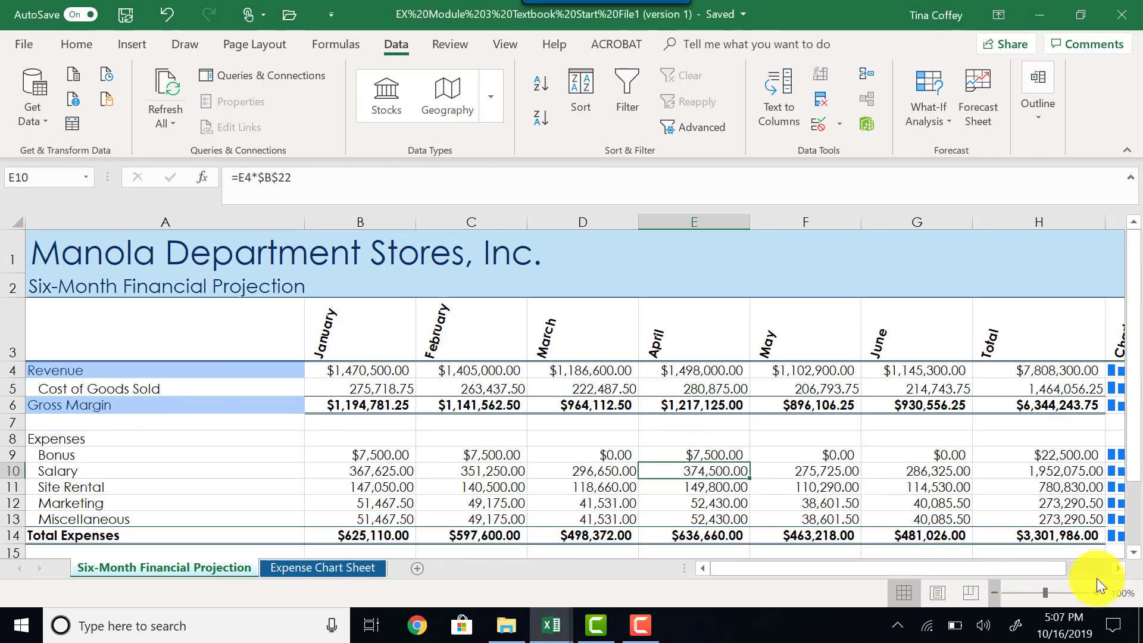
Inspect the six-month total expenses in cell H14 and select the total operating income in cell H16.
click(1118, 568)
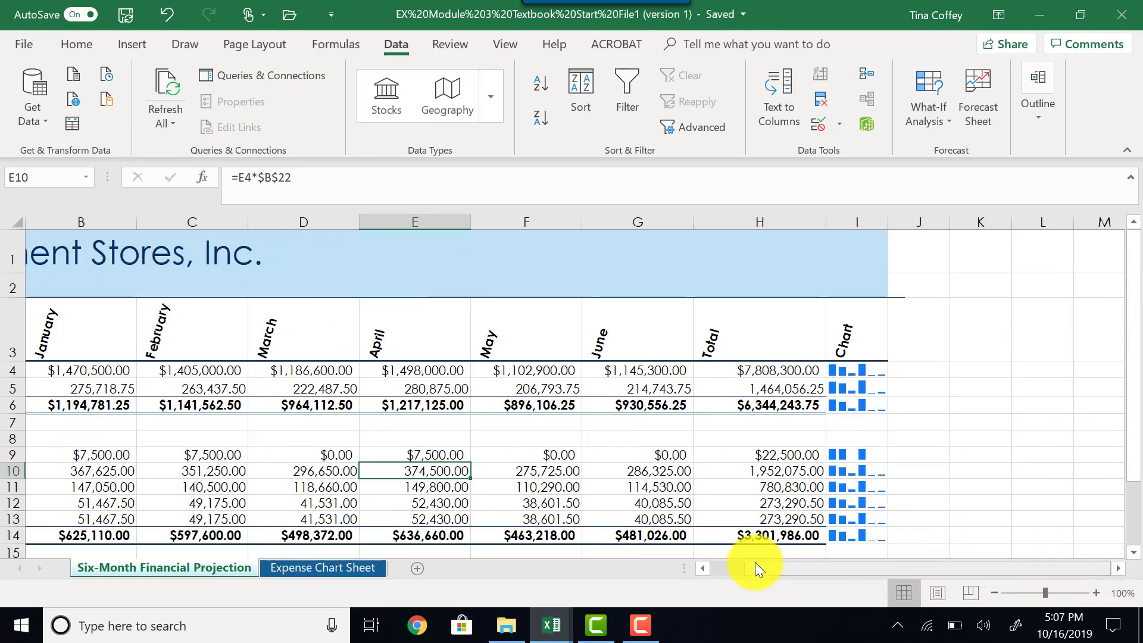
click(745, 533)
scroll(691, 464, down, 2)
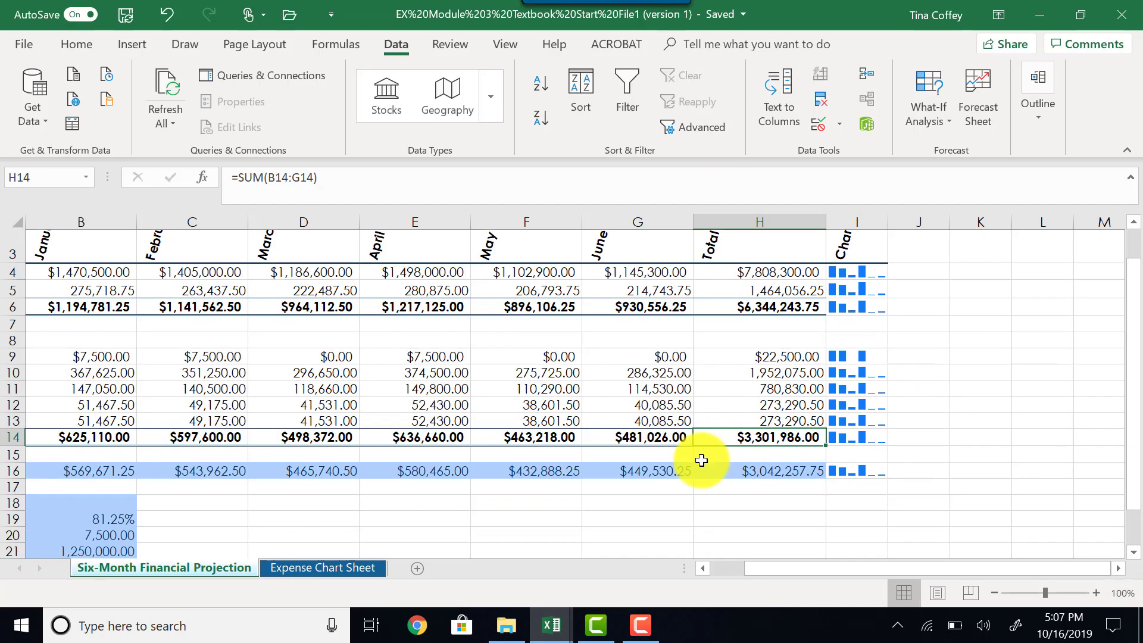
click(735, 385)
drag(762, 566, 732, 575)
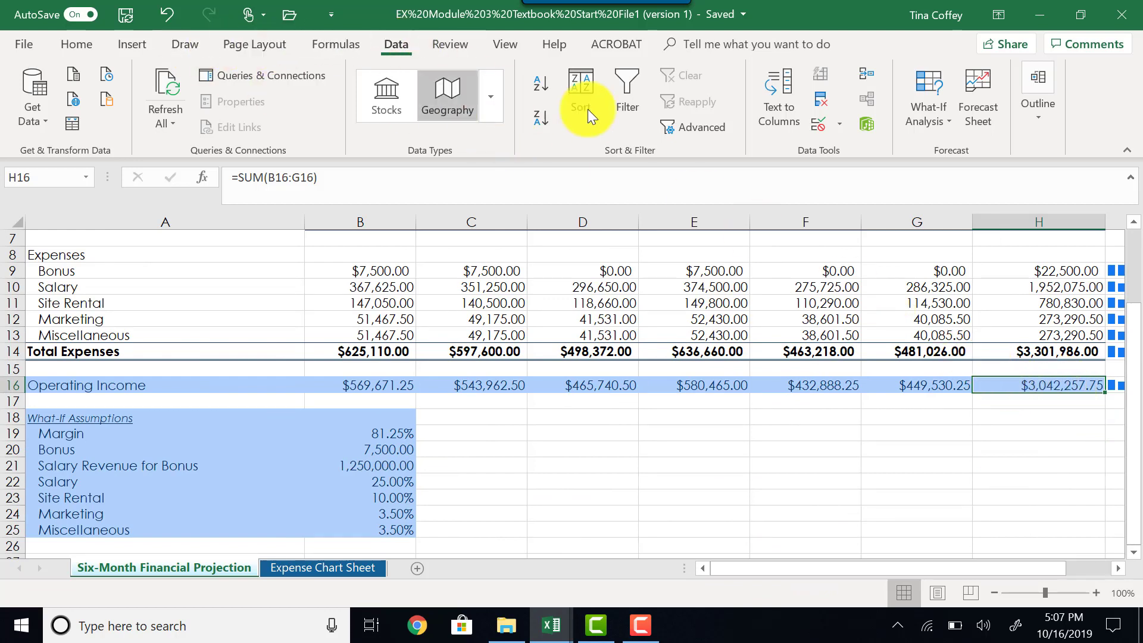
Run Goal Seek to bring total operating income in H16 to 3500000 by changing site rental cell B23, keep the solution and inspect B23.
click(931, 125)
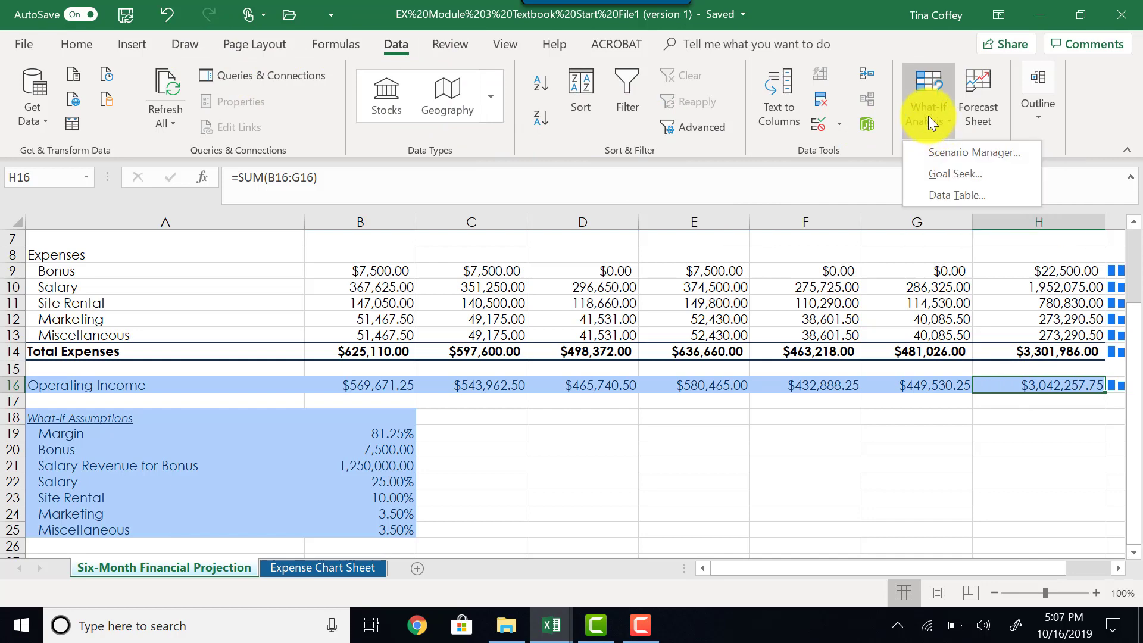
click(966, 177)
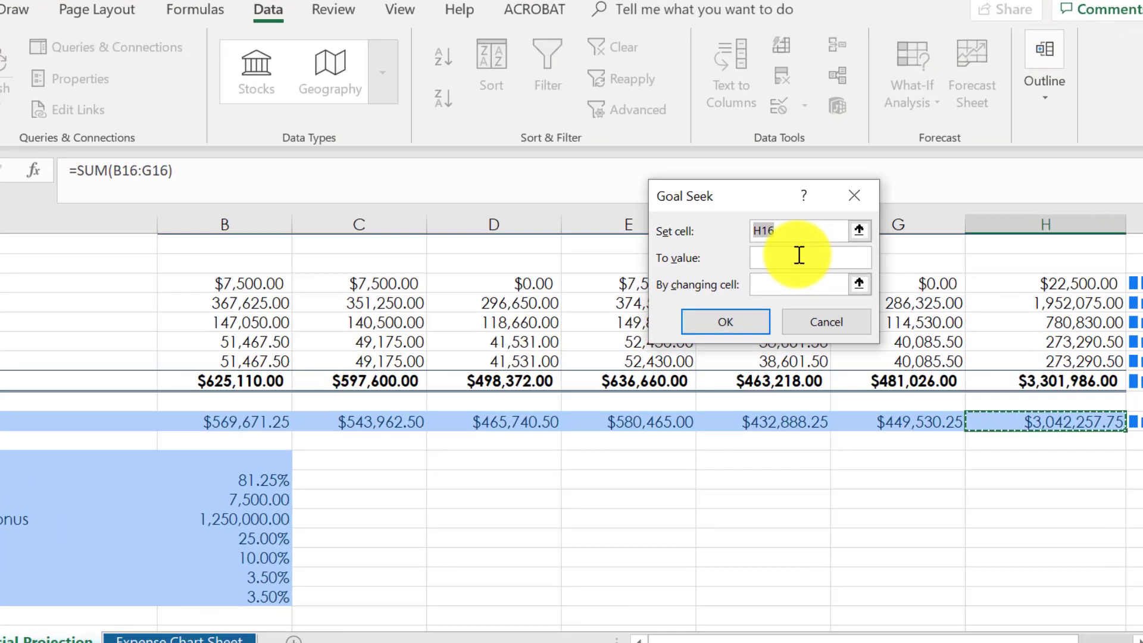
click(835, 249)
text(3500000)
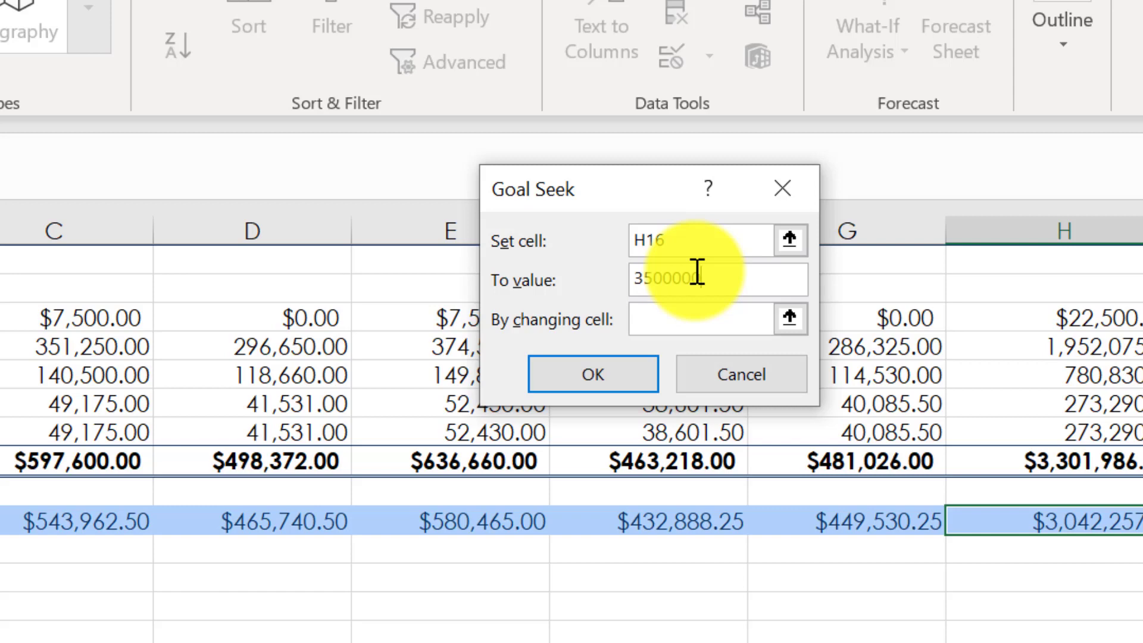
click(681, 318)
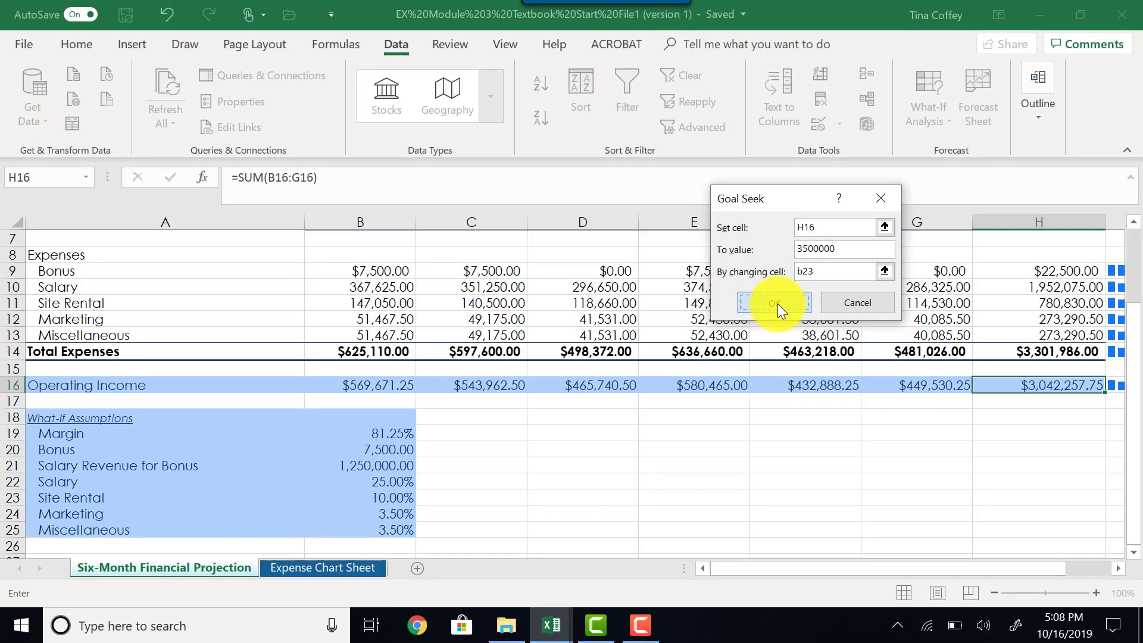
click(775, 303)
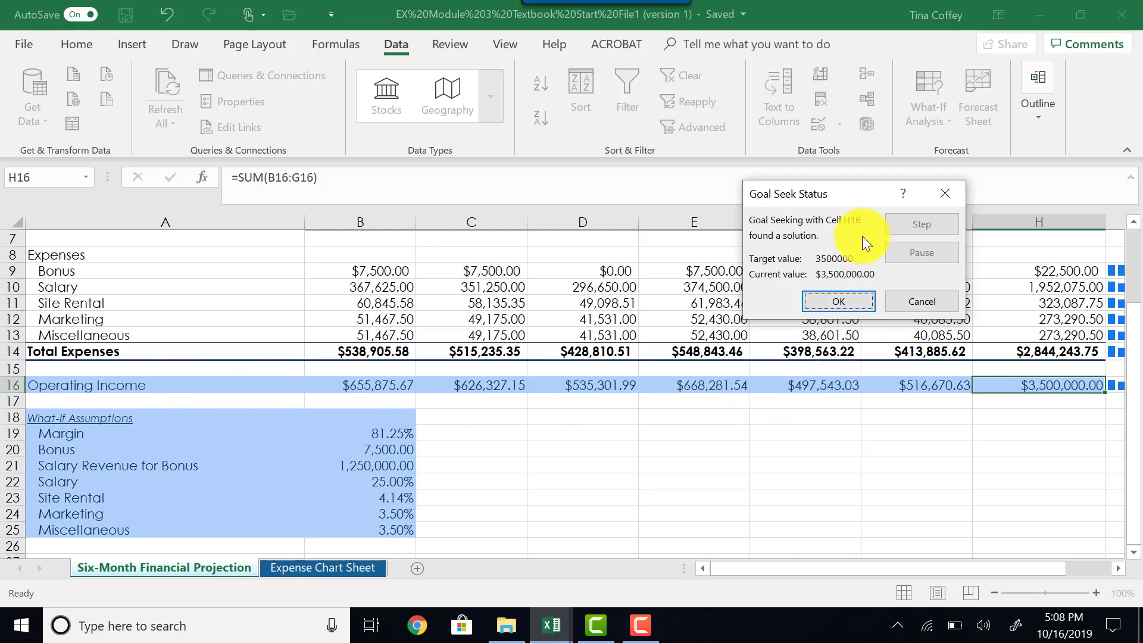
click(837, 303)
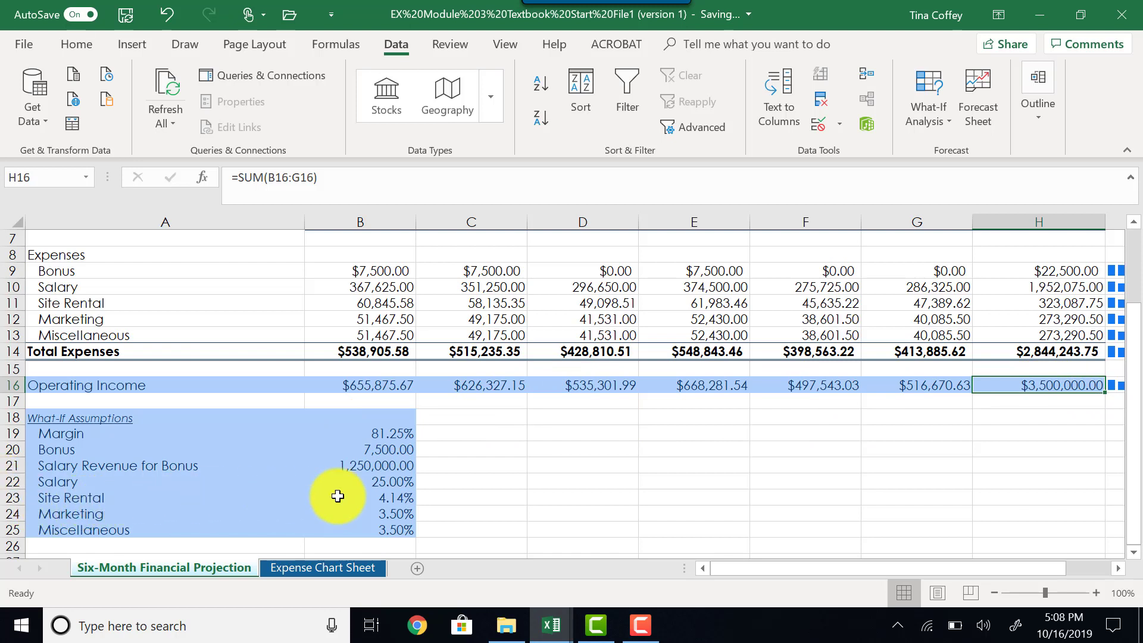
click(382, 496)
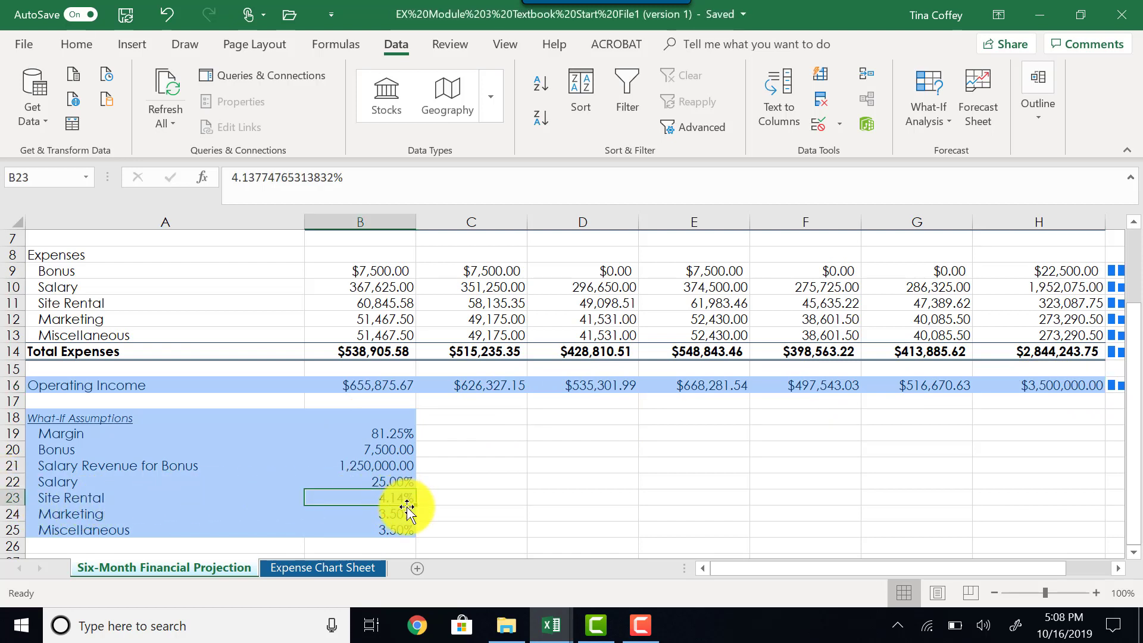